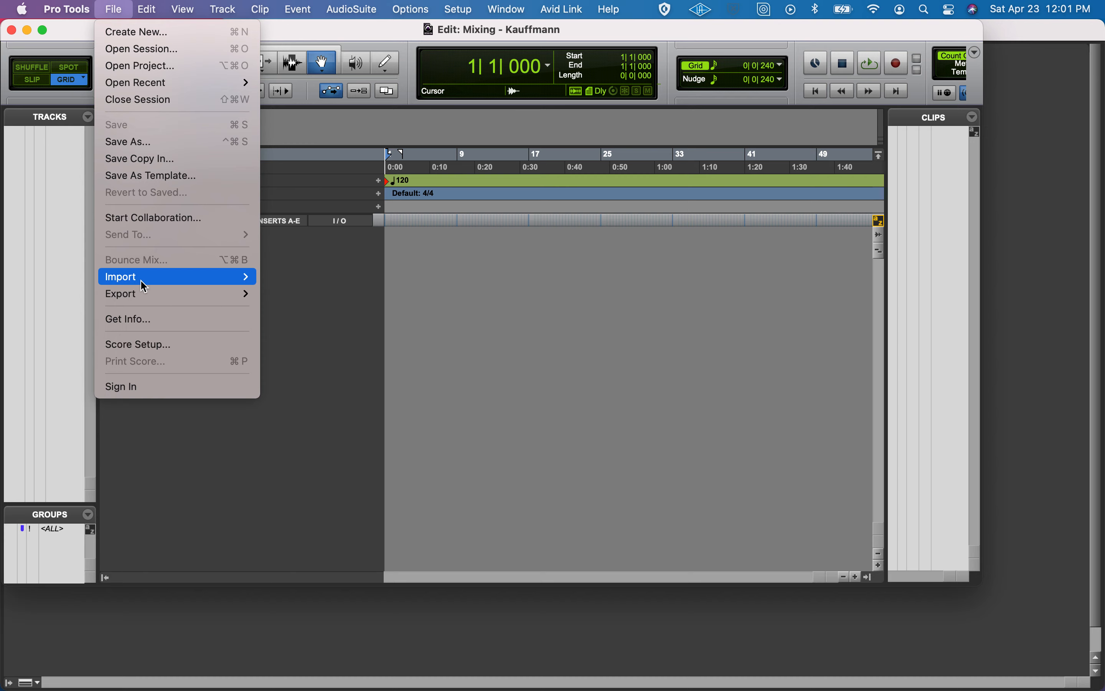
- Start an audio import and browse to the CTE Mixing Project - Lingus Multis folder on the Desktop
left_click(291, 299)
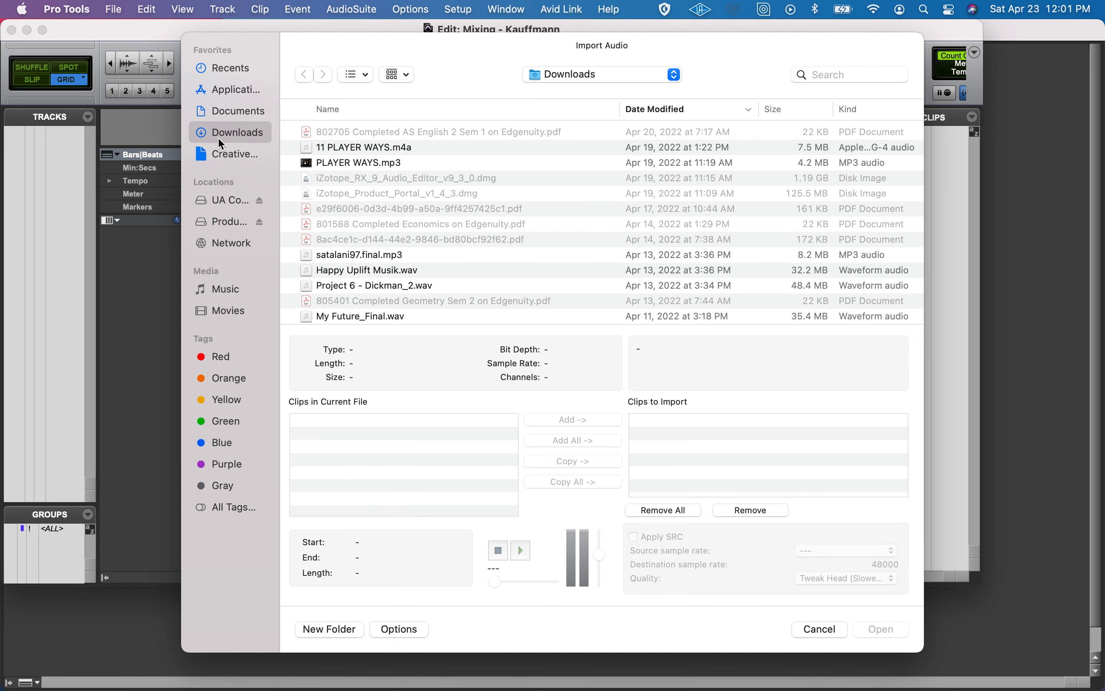
left_click(553, 75)
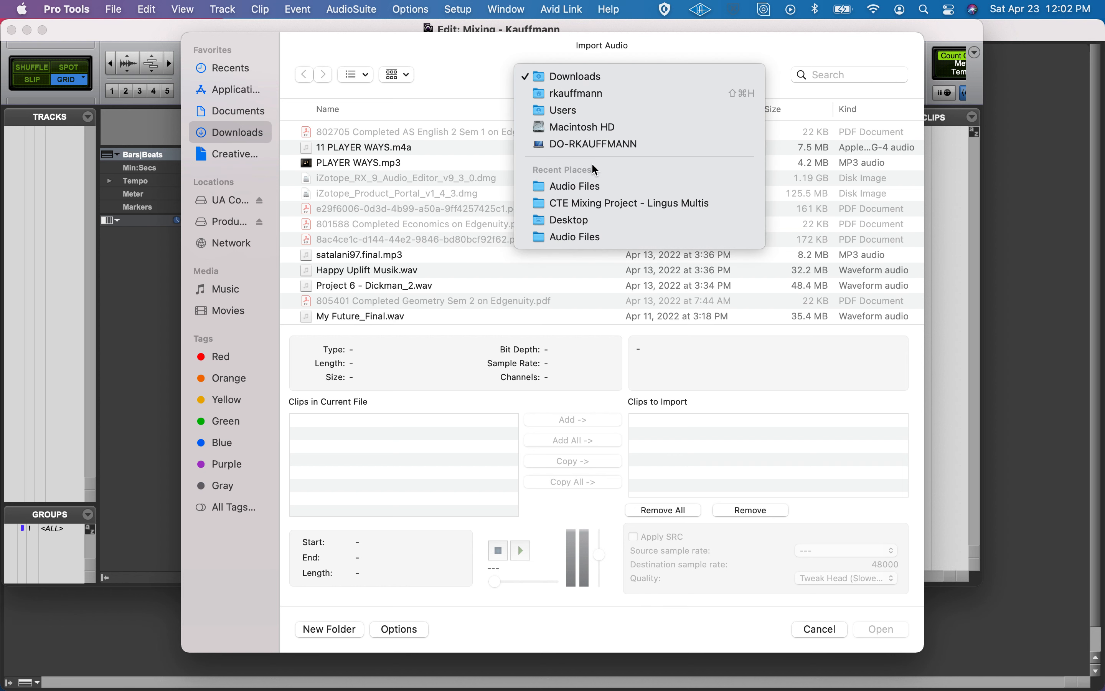
left_click(592, 220)
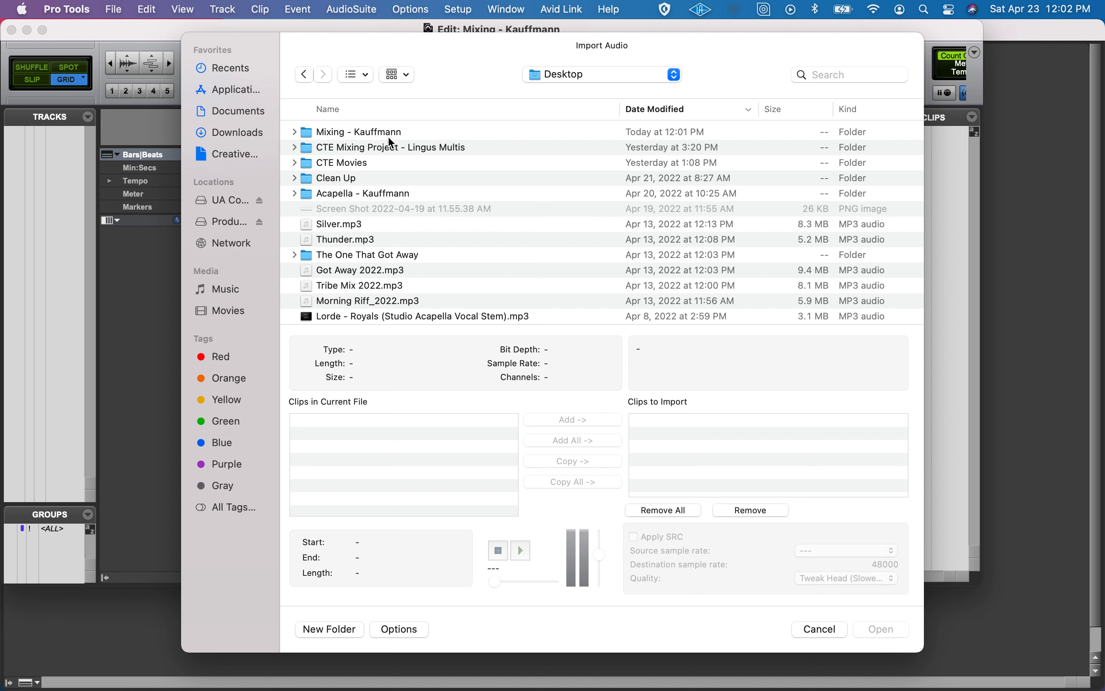
double_click(366, 149)
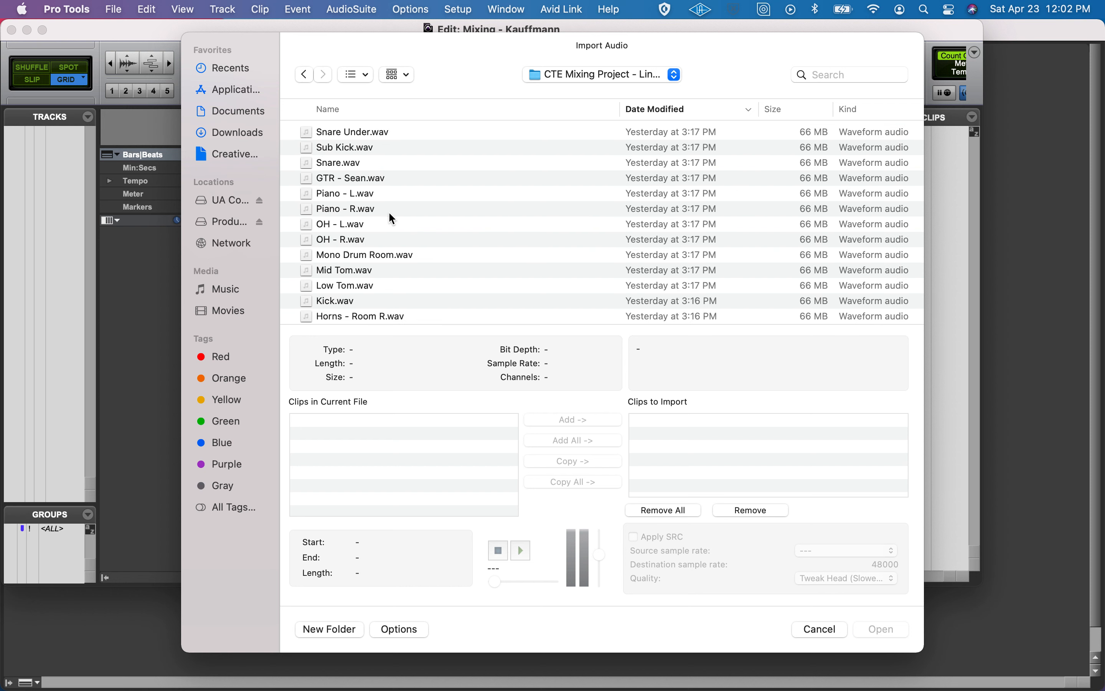
- Copy all the folder's WAV files into the session's Audio Files folder, importing them as new tracks
left_click(389, 213)
key("super+a")
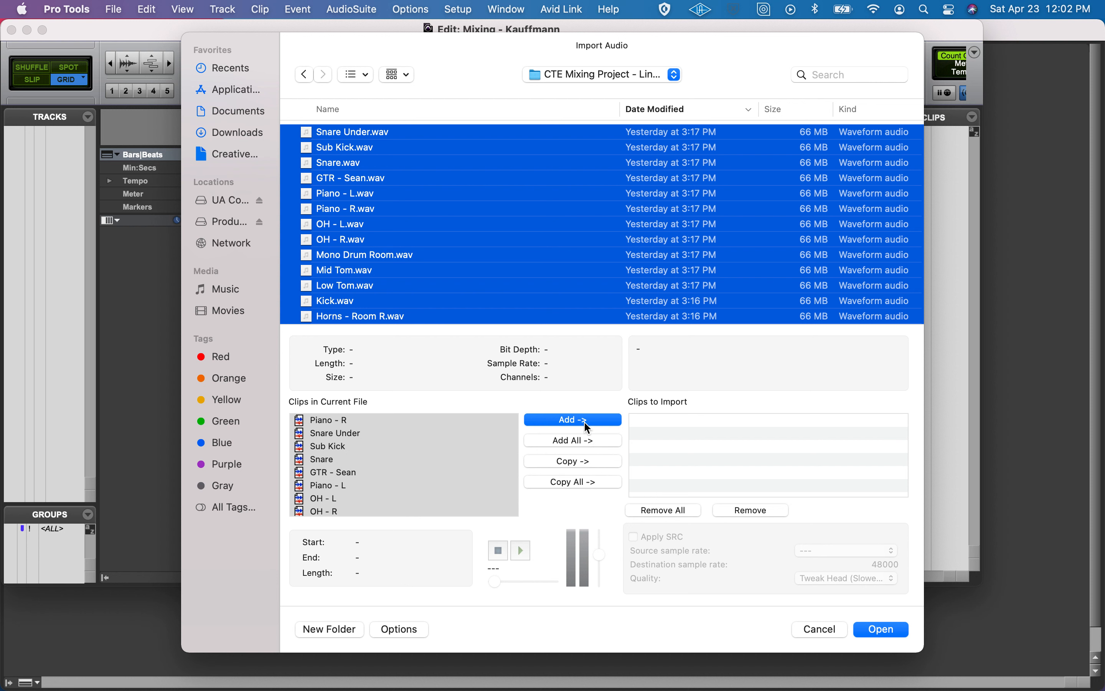
left_click(590, 464)
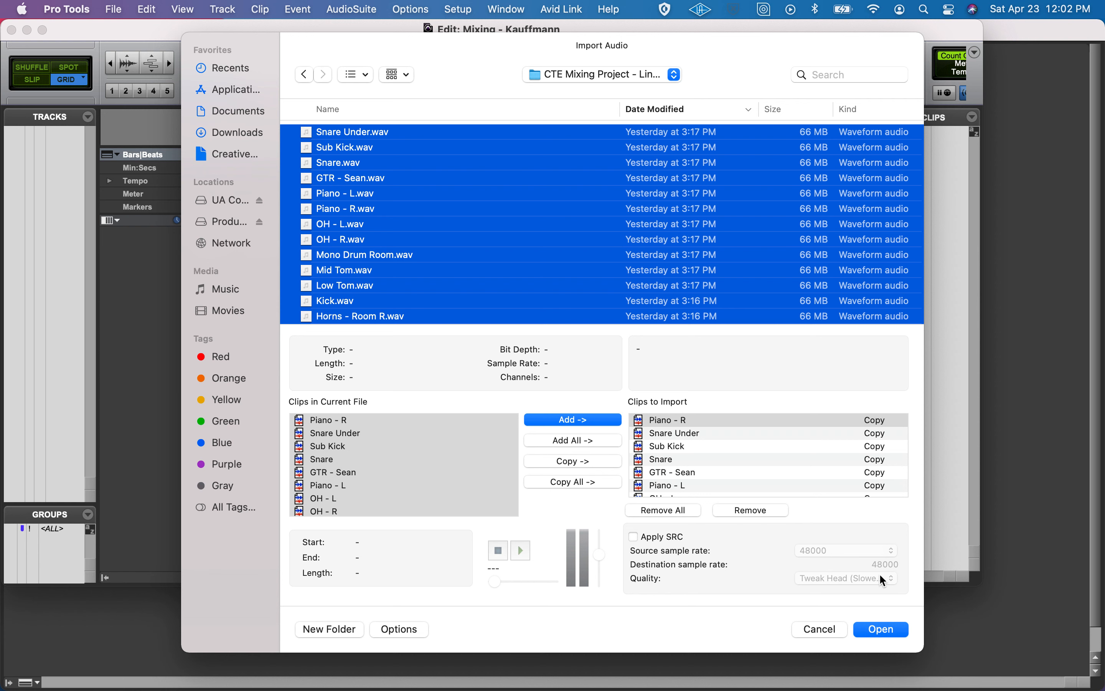
left_click(890, 633)
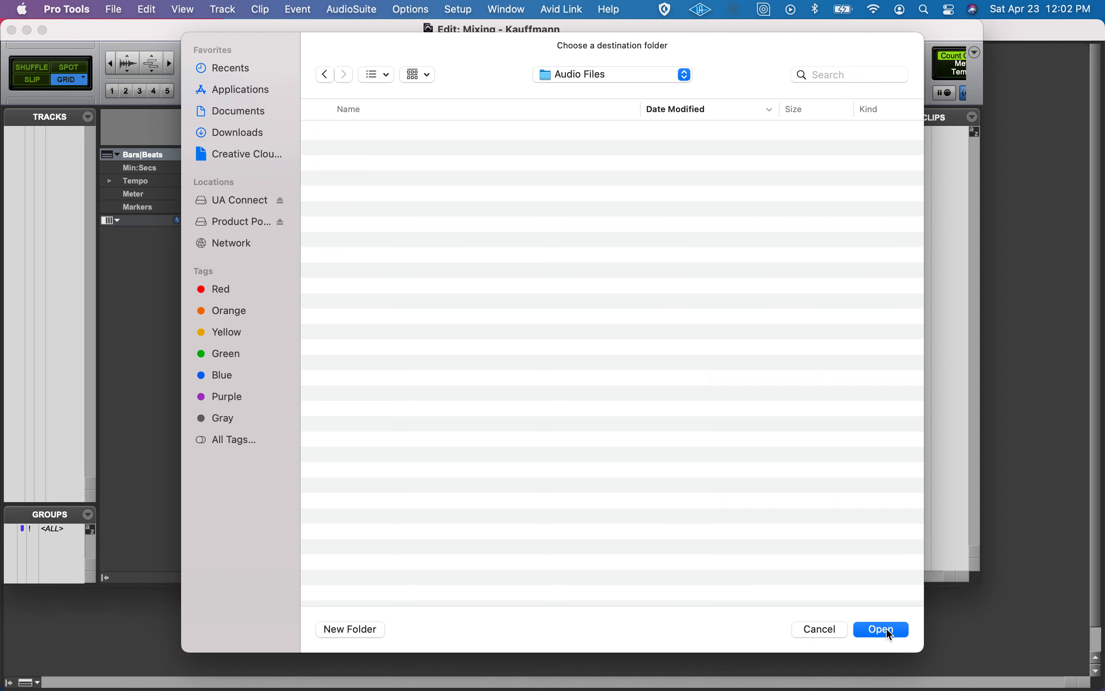
left_click(879, 630)
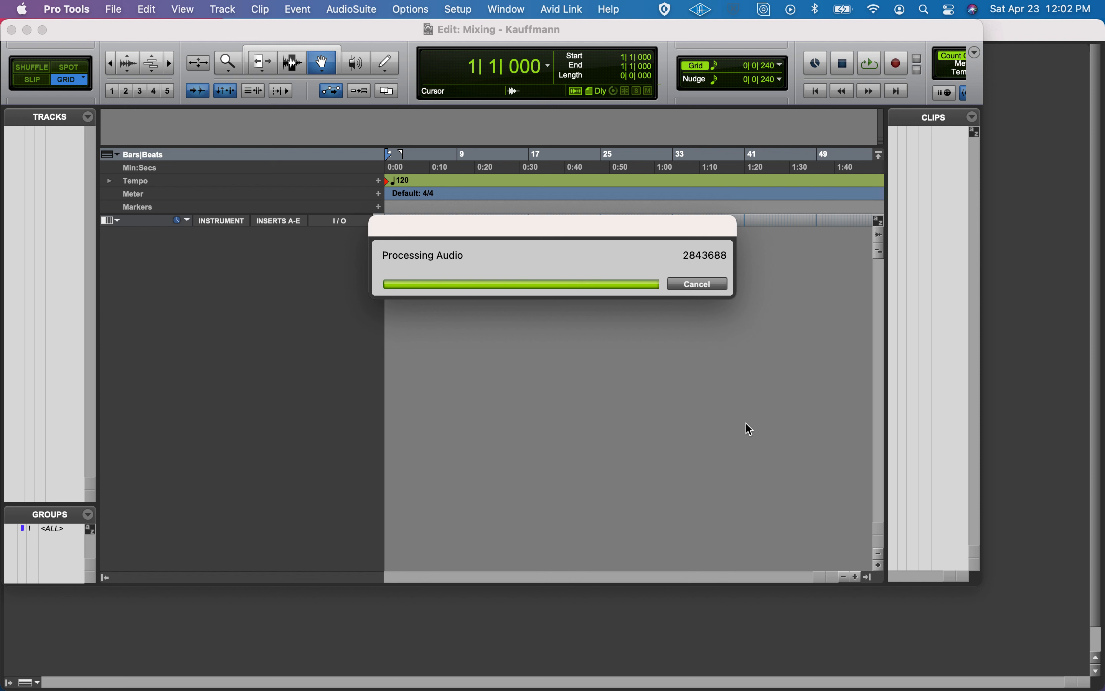
left_click(608, 323)
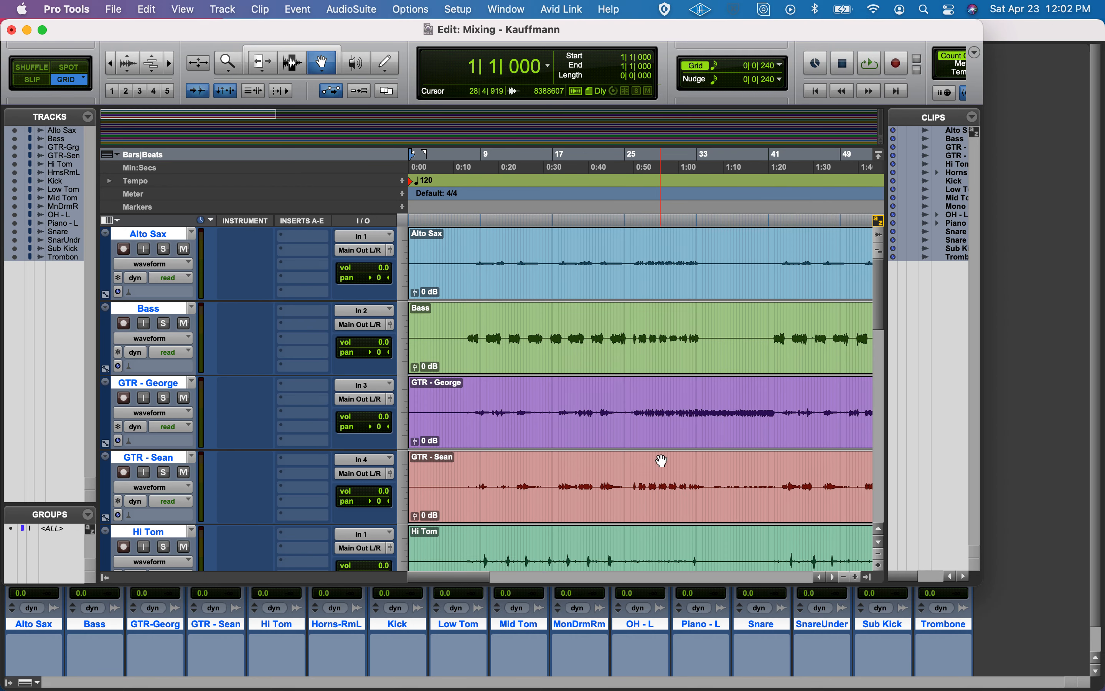
- Switch to the Mix window, shift it slightly aside and leave only the Trombone track selected
key("super+equal")
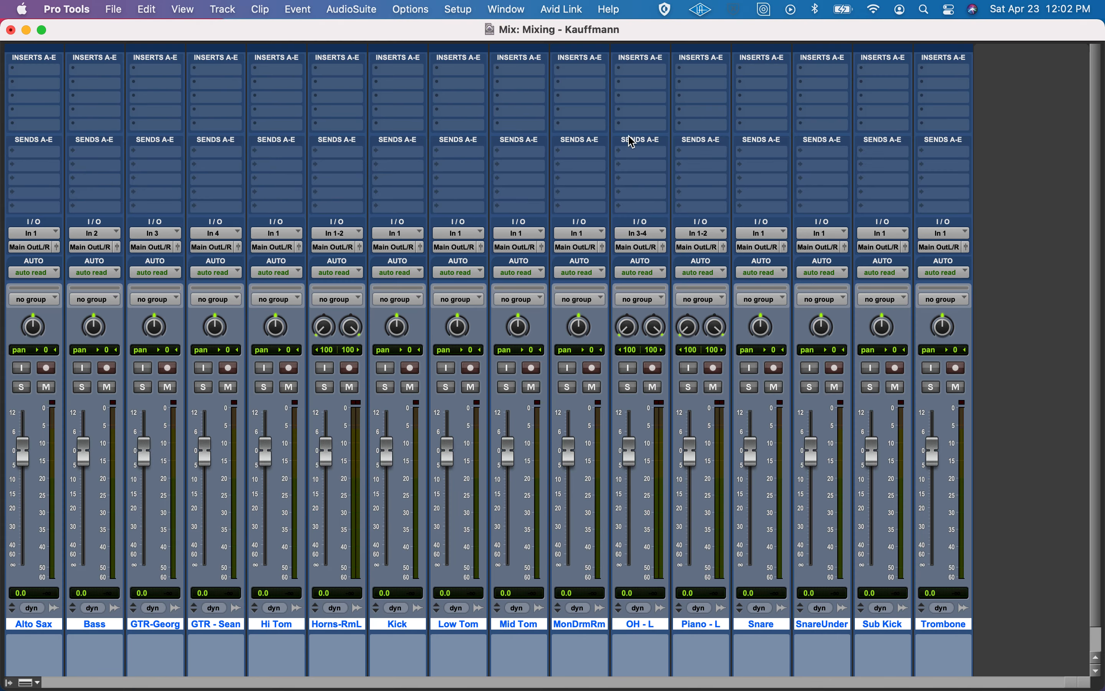
left_click_drag(526, 28, 572, 6)
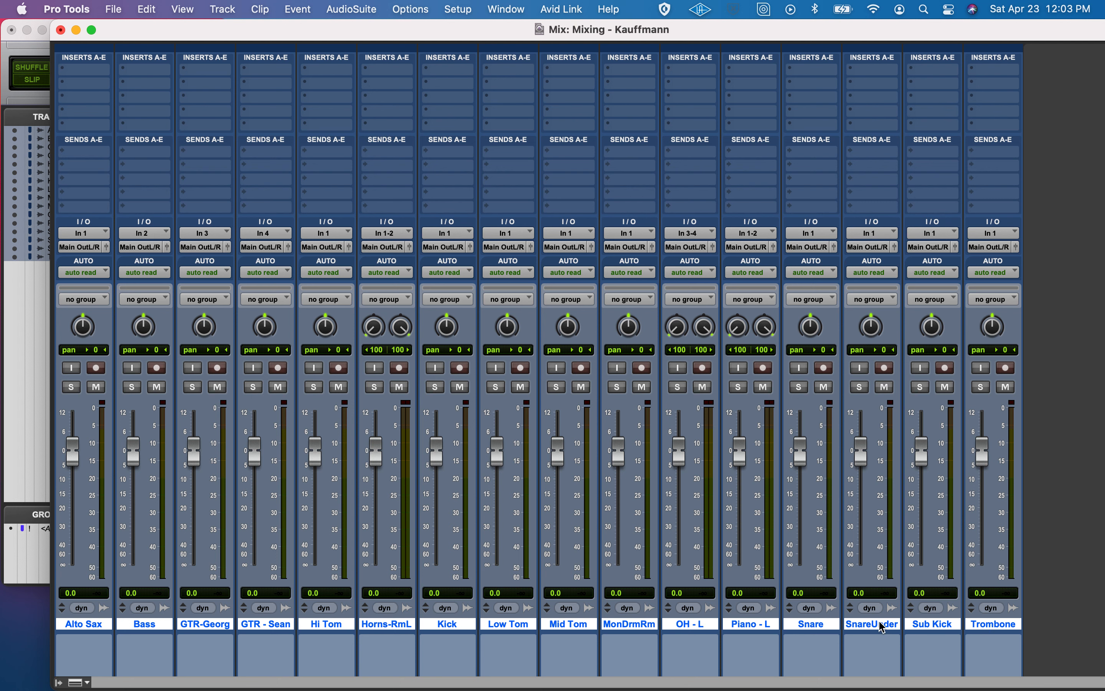
left_click(985, 626)
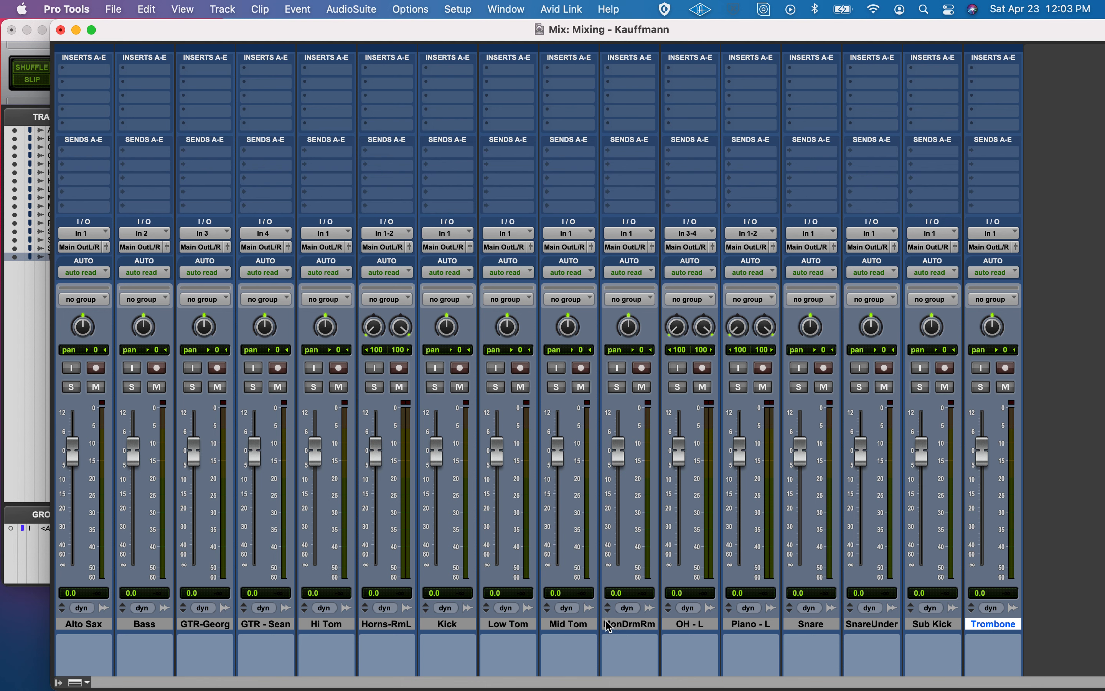
- Reorder the mixer so it begins with Kick, Sub Kick, Snare, SnareUnder and OH - L
left_click_drag(472, 623, 69, 621)
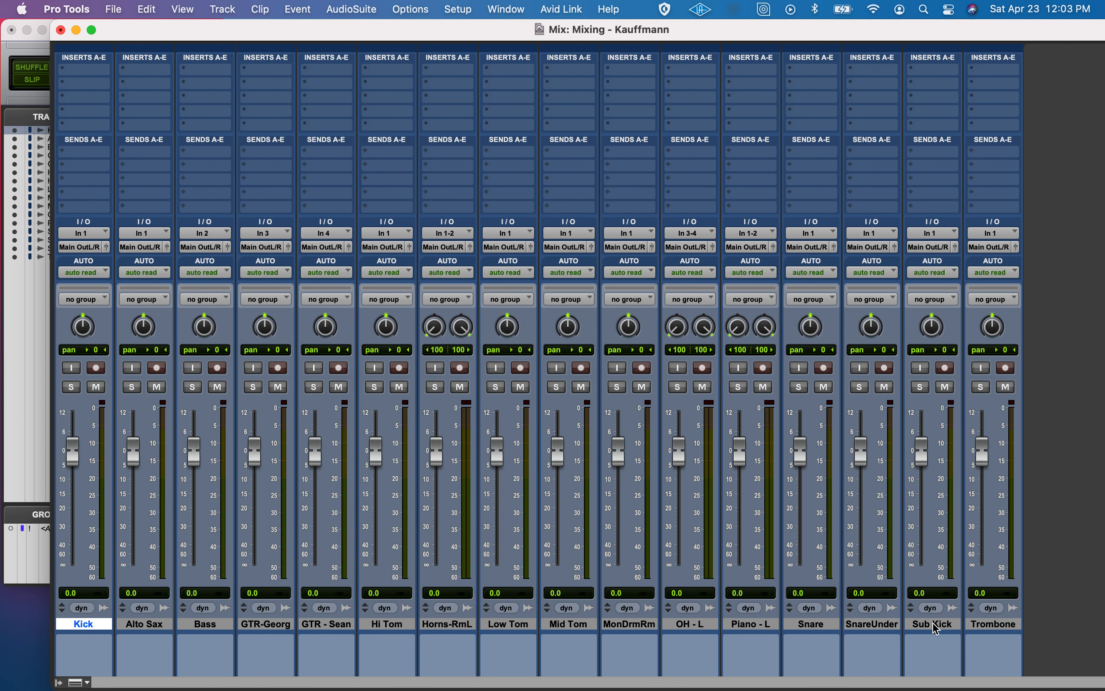
left_click_drag(937, 628, 133, 612)
left_click_drag(872, 623, 191, 640)
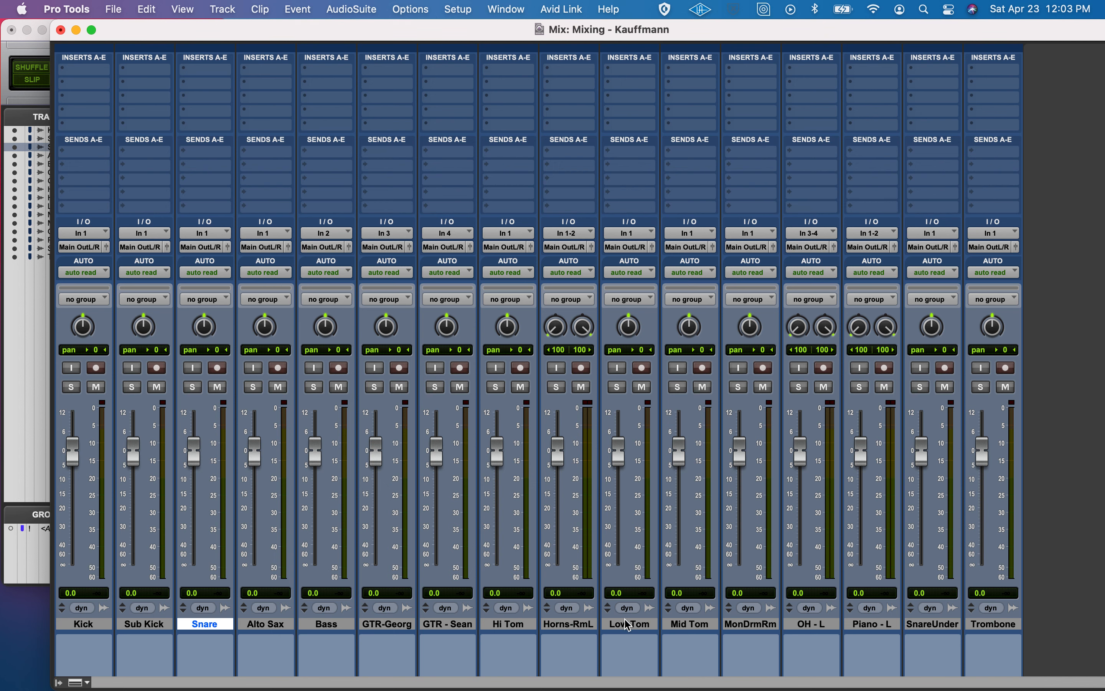
left_click_drag(932, 623, 269, 658)
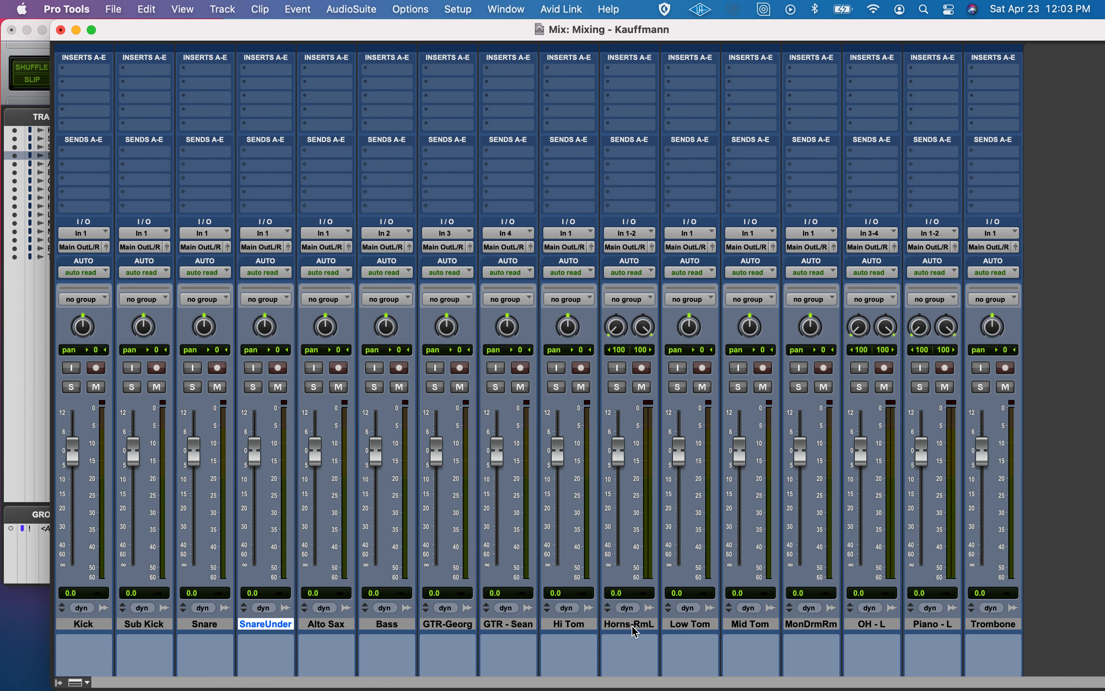
left_click_drag(870, 626, 297, 644)
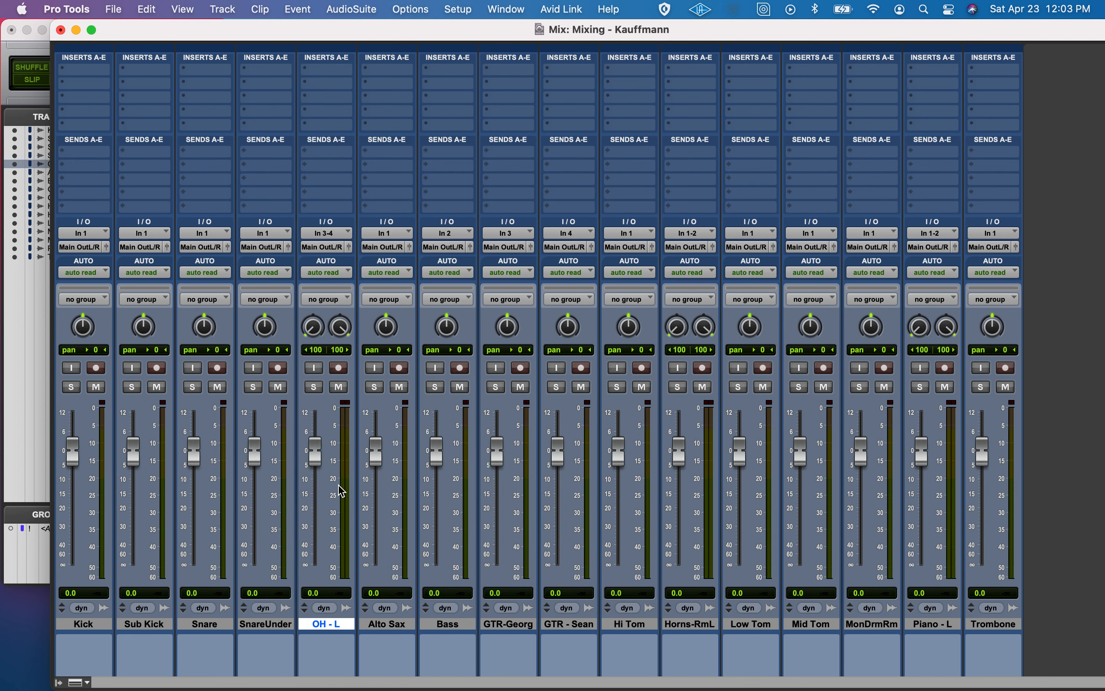
- Rename the OH - L track to Overheads
double_click(336, 624)
left_click(471, 223)
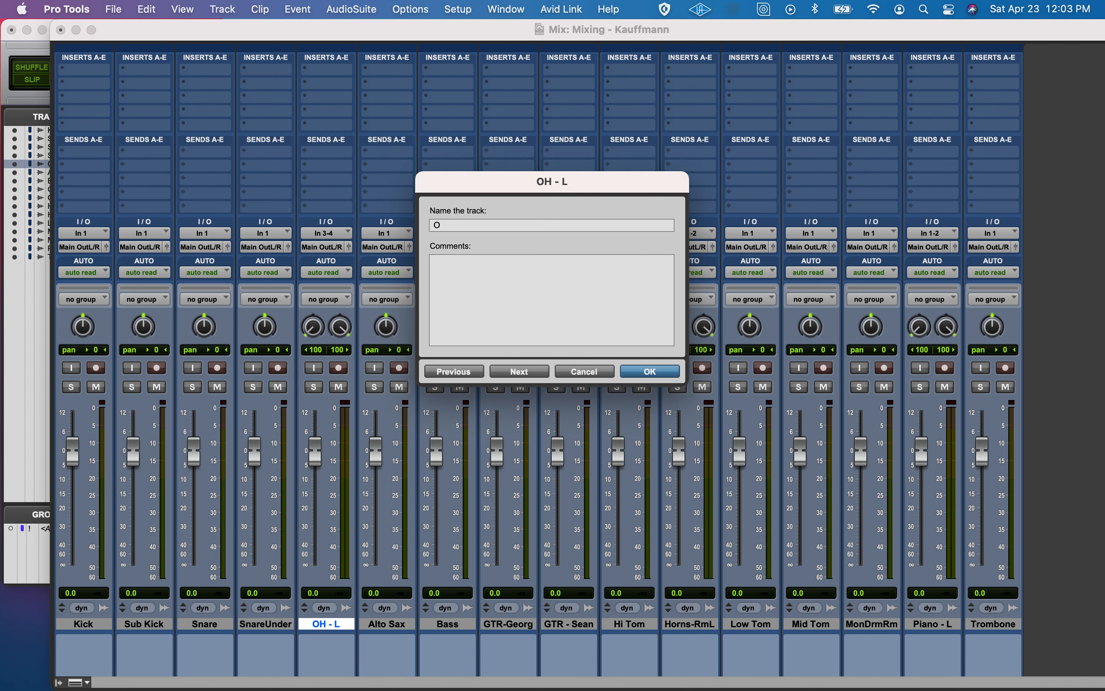
type("Overheads")
key("Return")
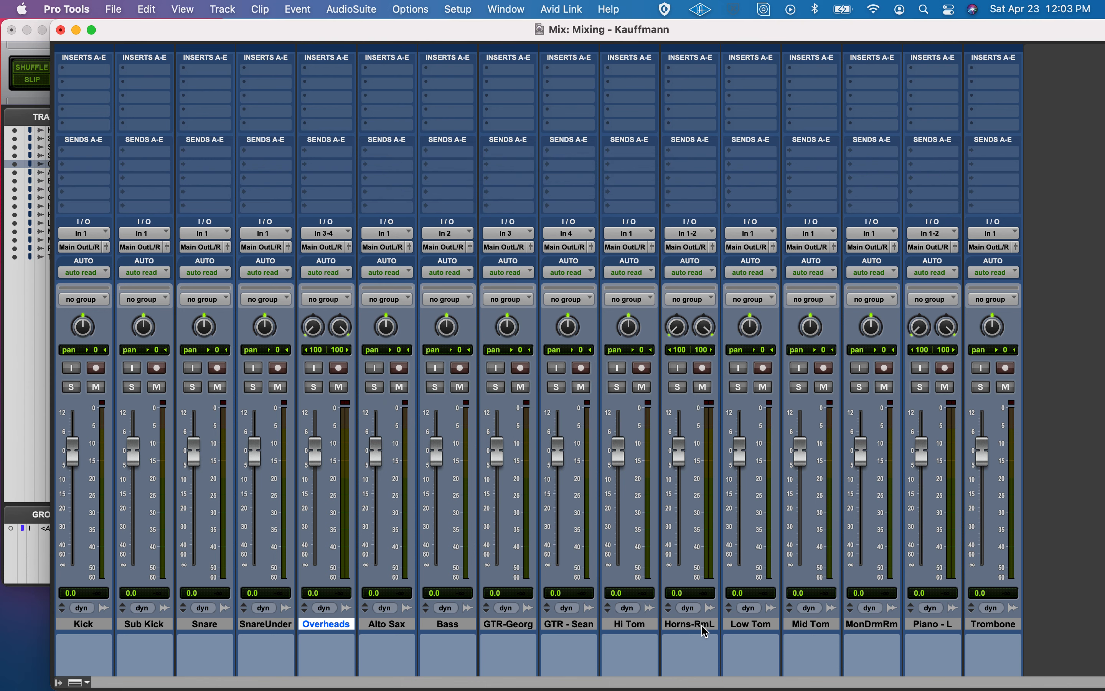
- Place the MonDrmRm, Hi Tom, Mid Tom and Low Tom tracks in that order directly after Overheads
left_click_drag(879, 631, 384, 631)
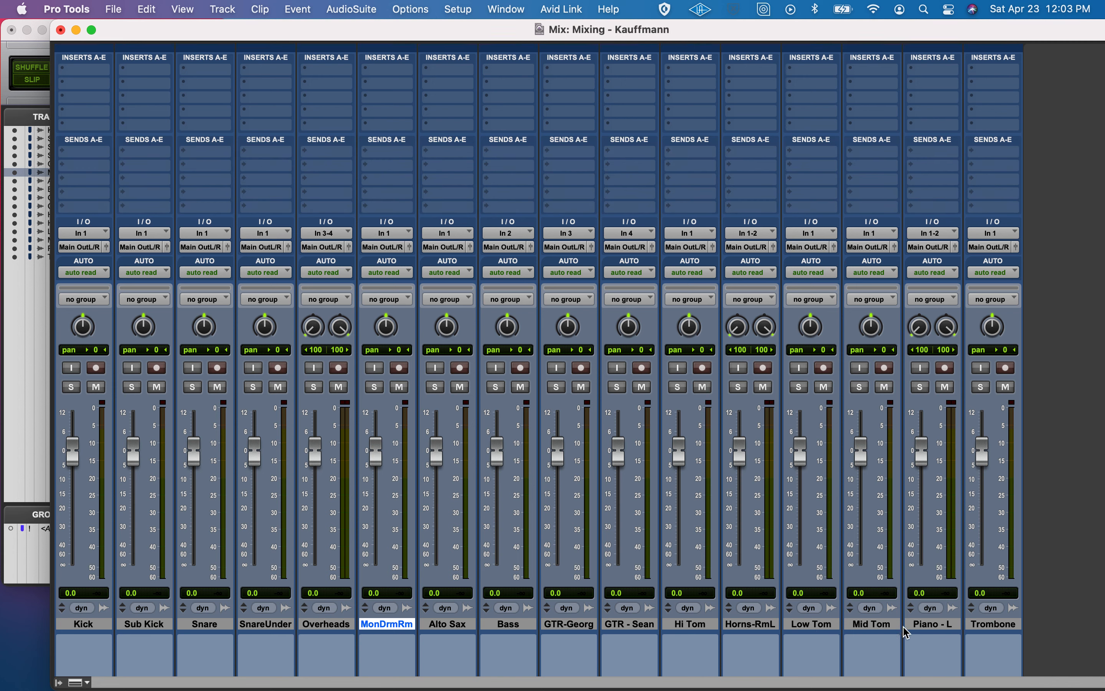
left_click_drag(690, 624, 447, 624)
left_click_drag(847, 630, 489, 629)
left_click_drag(863, 623, 551, 635)
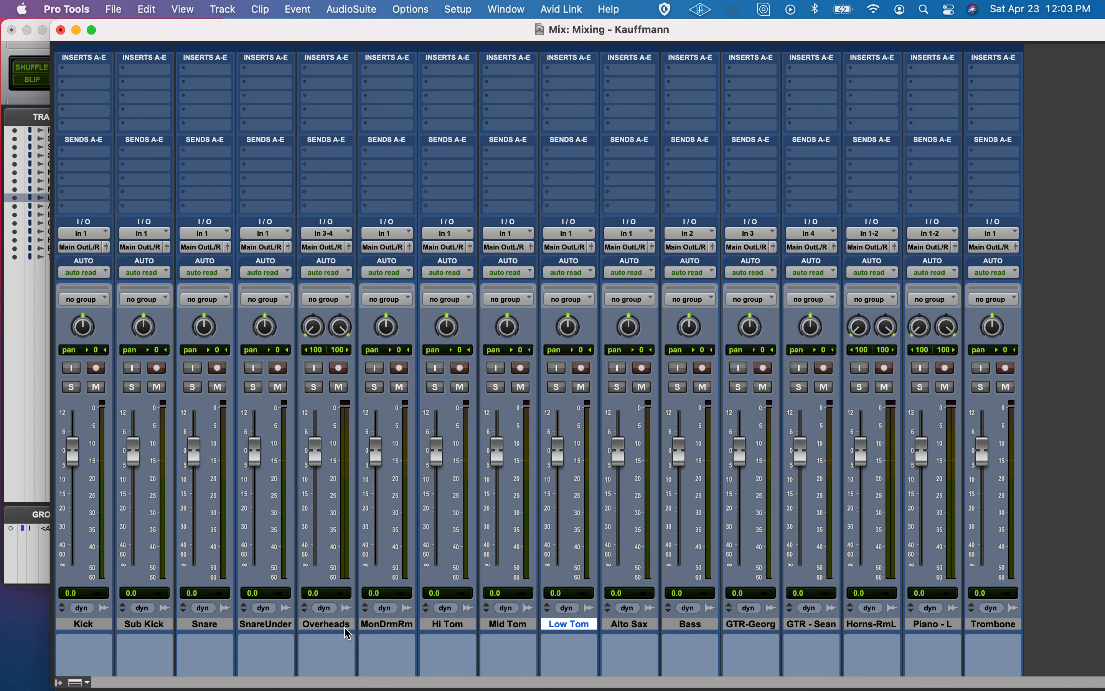
- Move Bass and the two guitar tracks directly after Low Tom, and place Trombone between Alto Sax and Horns-RmL
left_click_drag(694, 624, 619, 629)
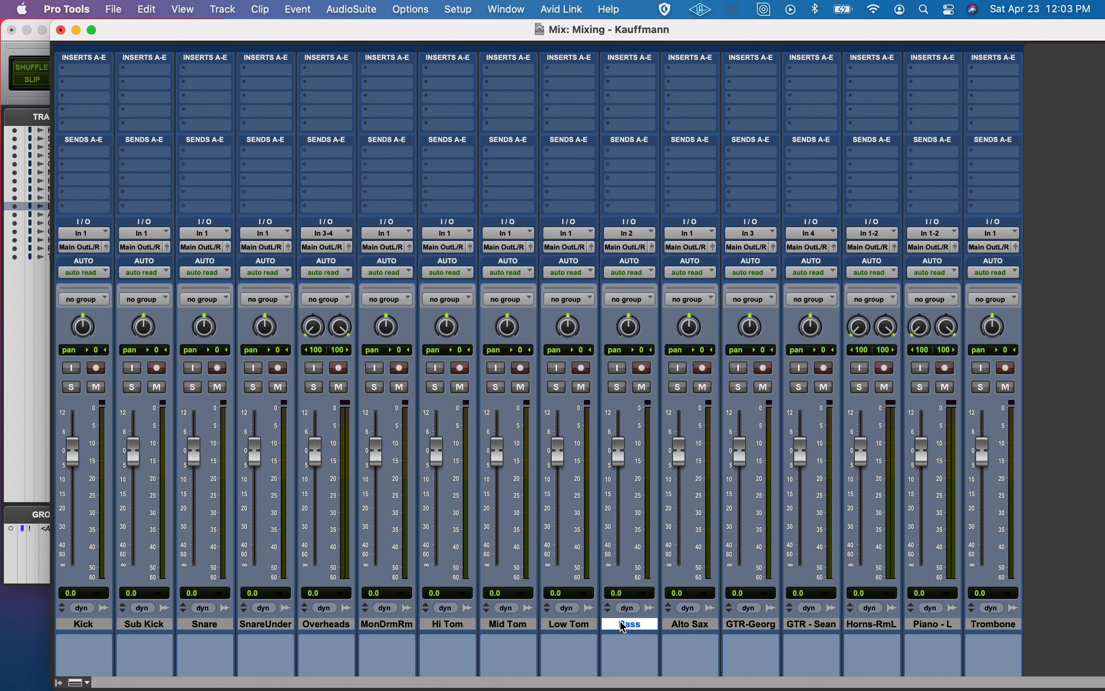
left_click_drag(758, 626, 689, 633)
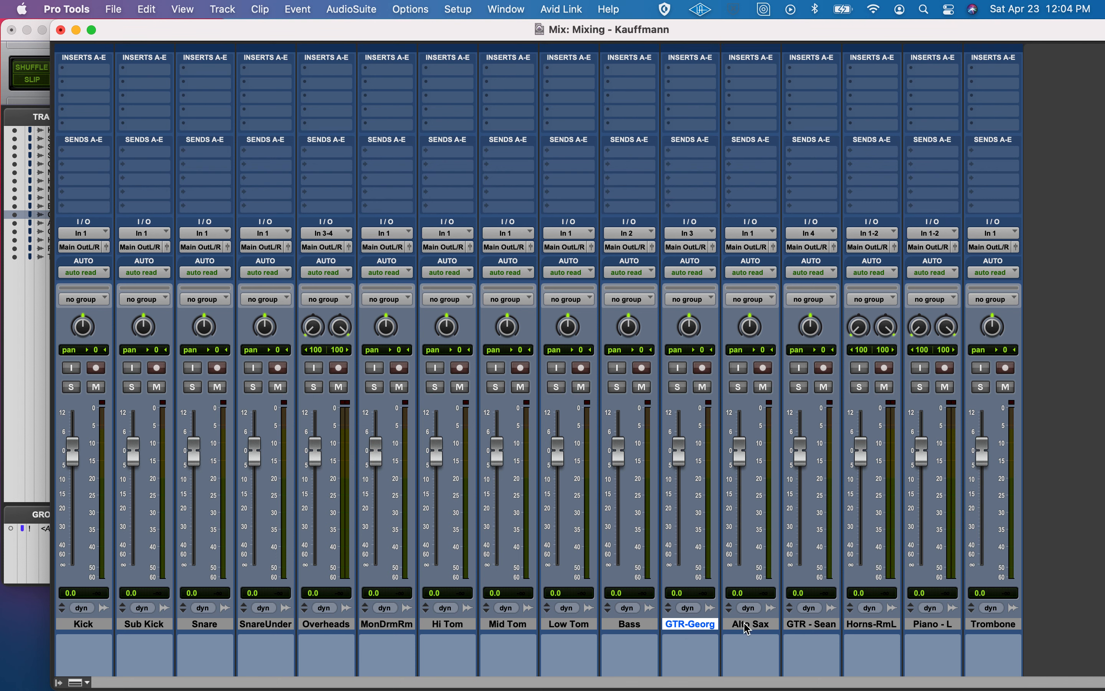
left_click_drag(806, 630, 743, 631)
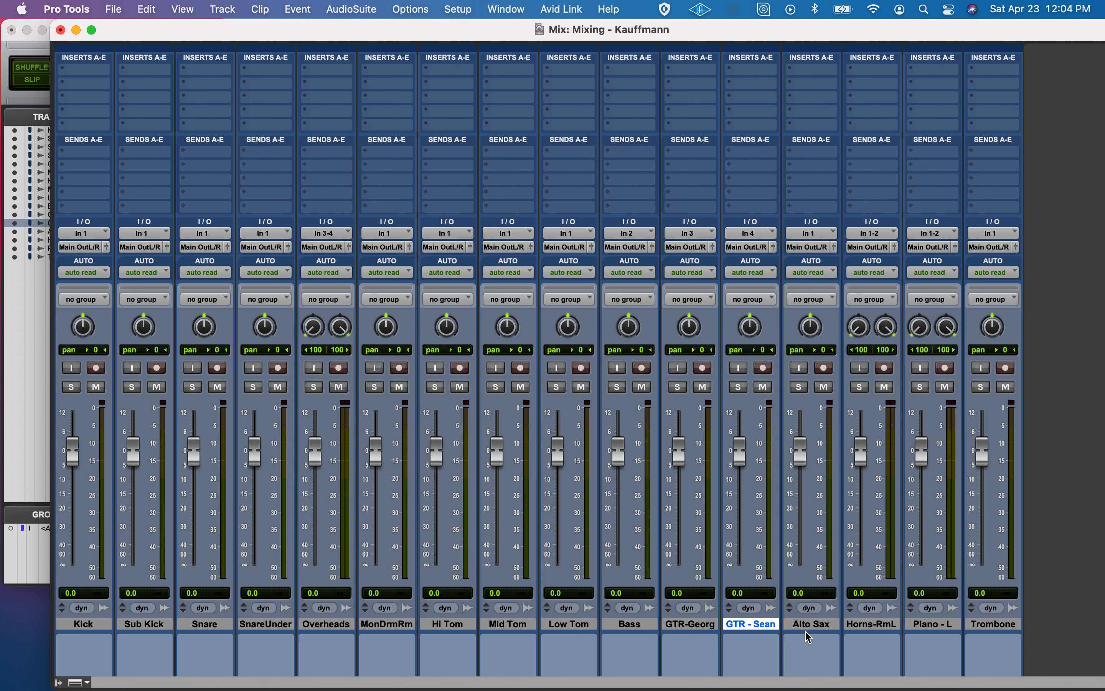
left_click_drag(980, 623, 843, 630)
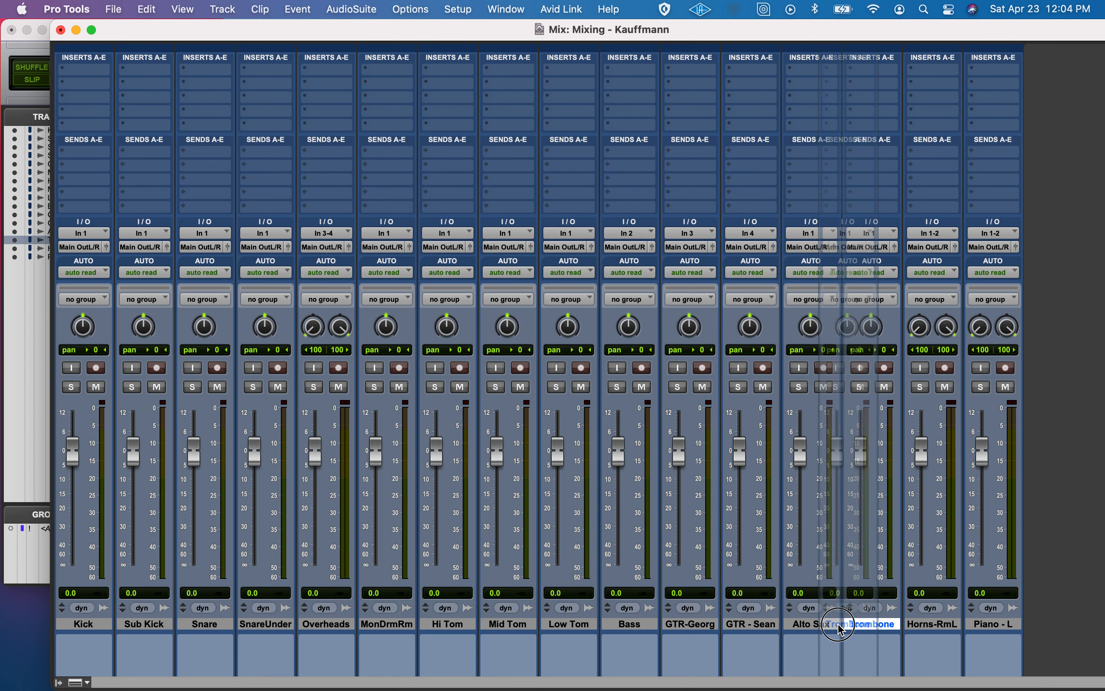
left_click(936, 629)
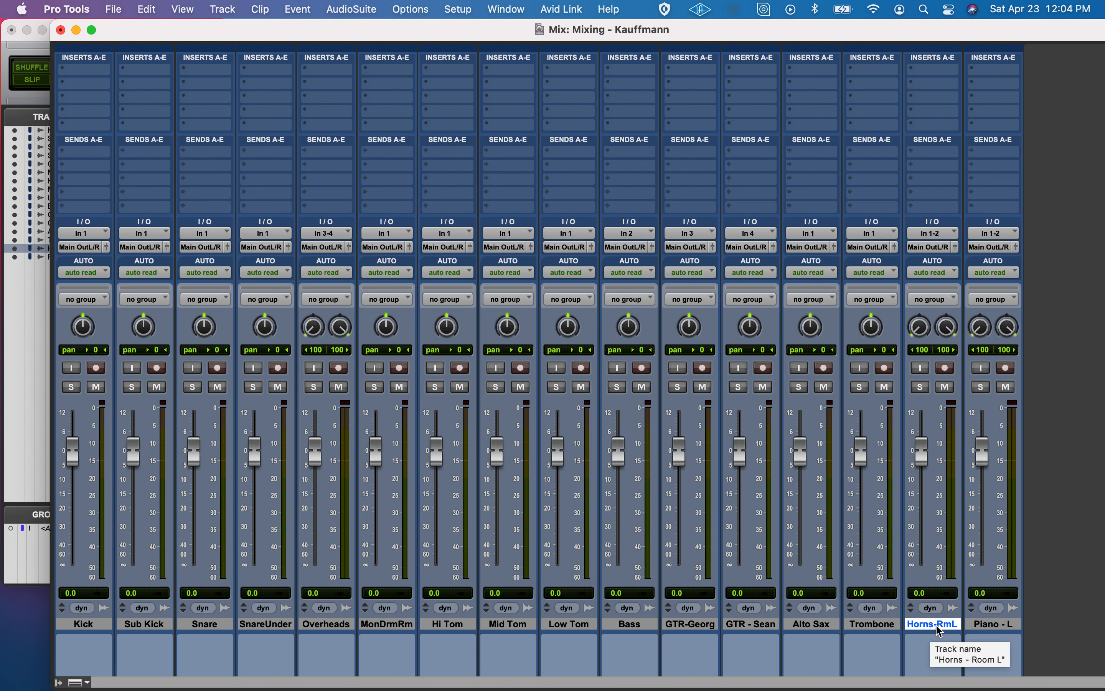
- Rename the Piano - L track to Piano
left_click(992, 629)
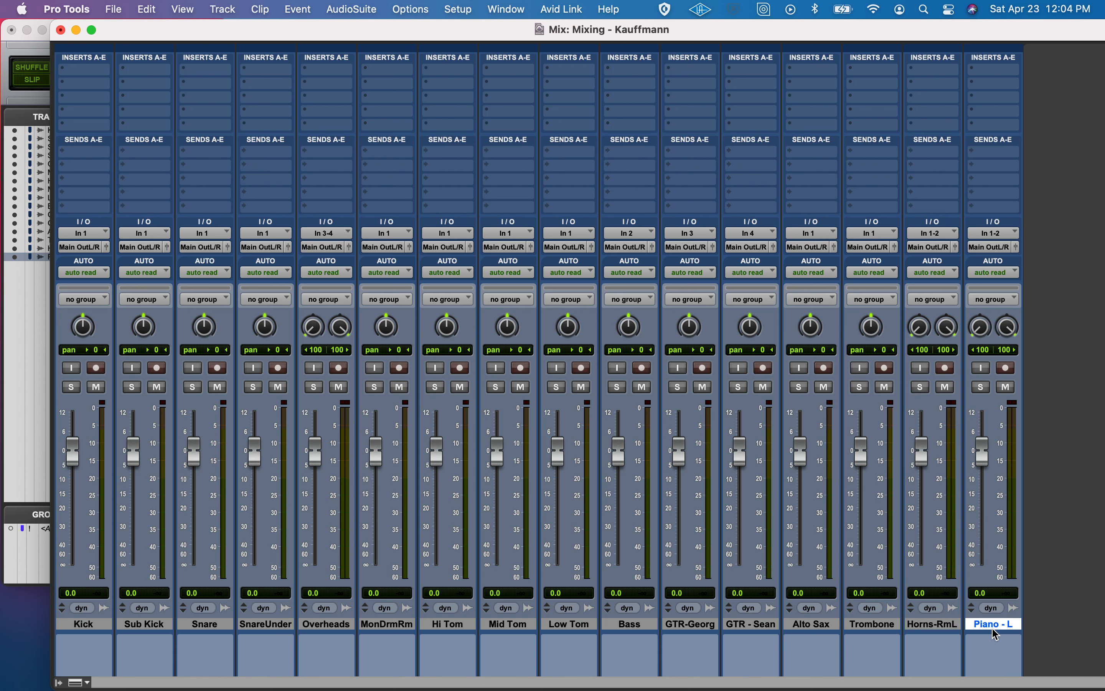
double_click(995, 630)
left_click(492, 221)
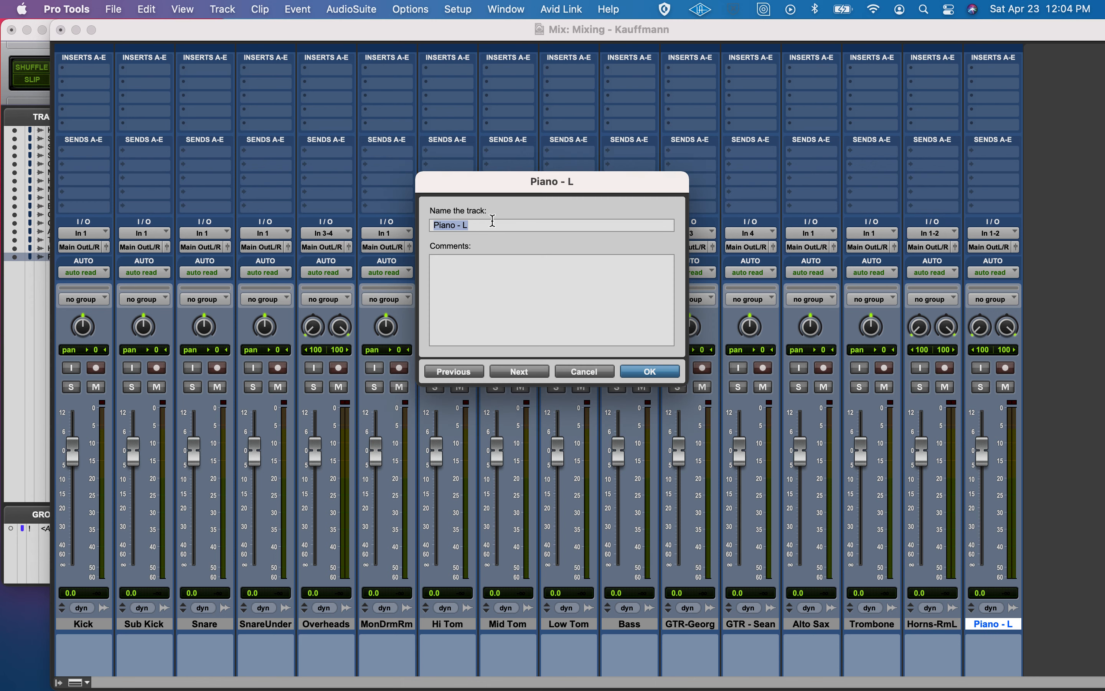
left_click(487, 225)
left_click(663, 369)
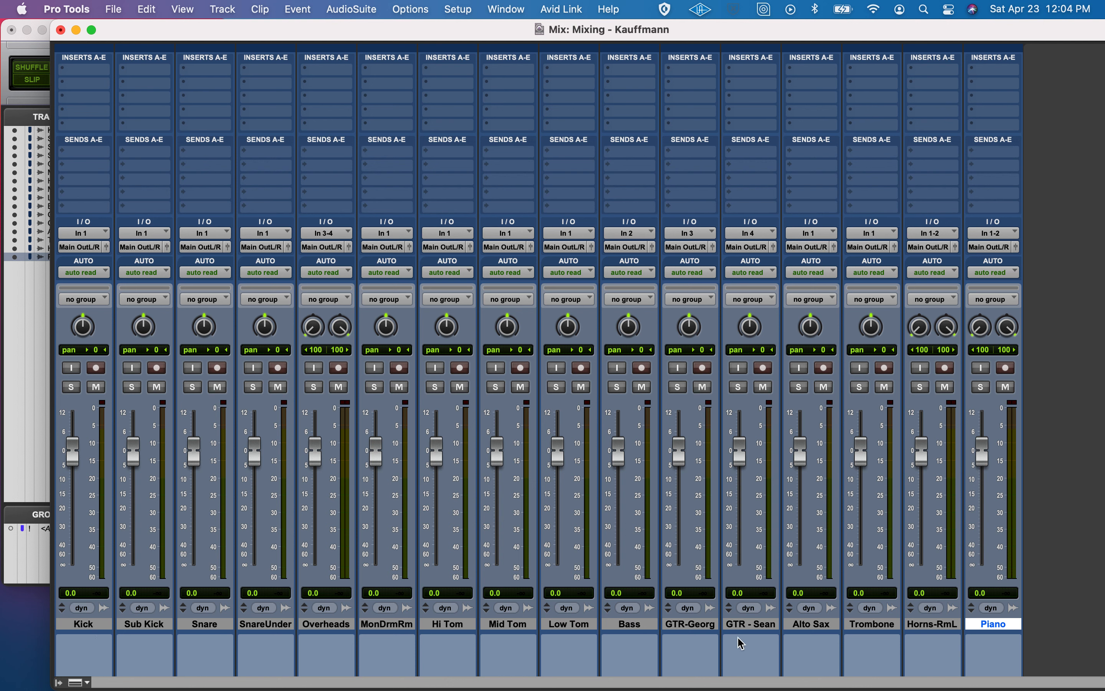
- Open the Color Palette for the Kick track and color it crimson from the brightest row
scroll(96, 461, "down", 1)
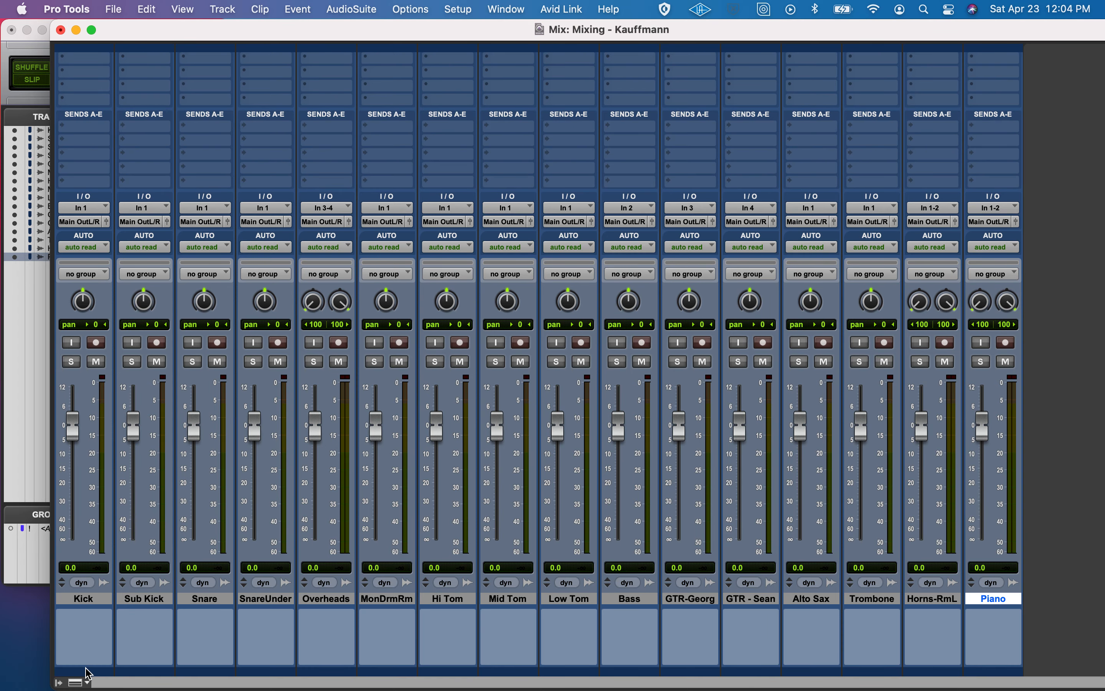
left_click(96, 597)
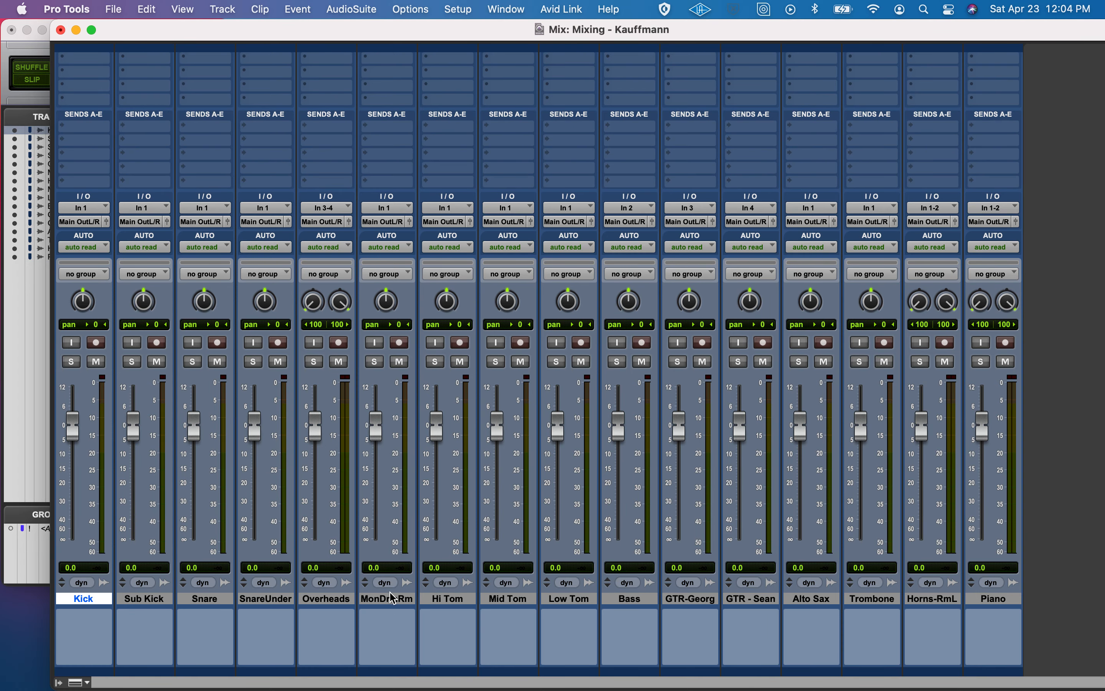
double_click(85, 669)
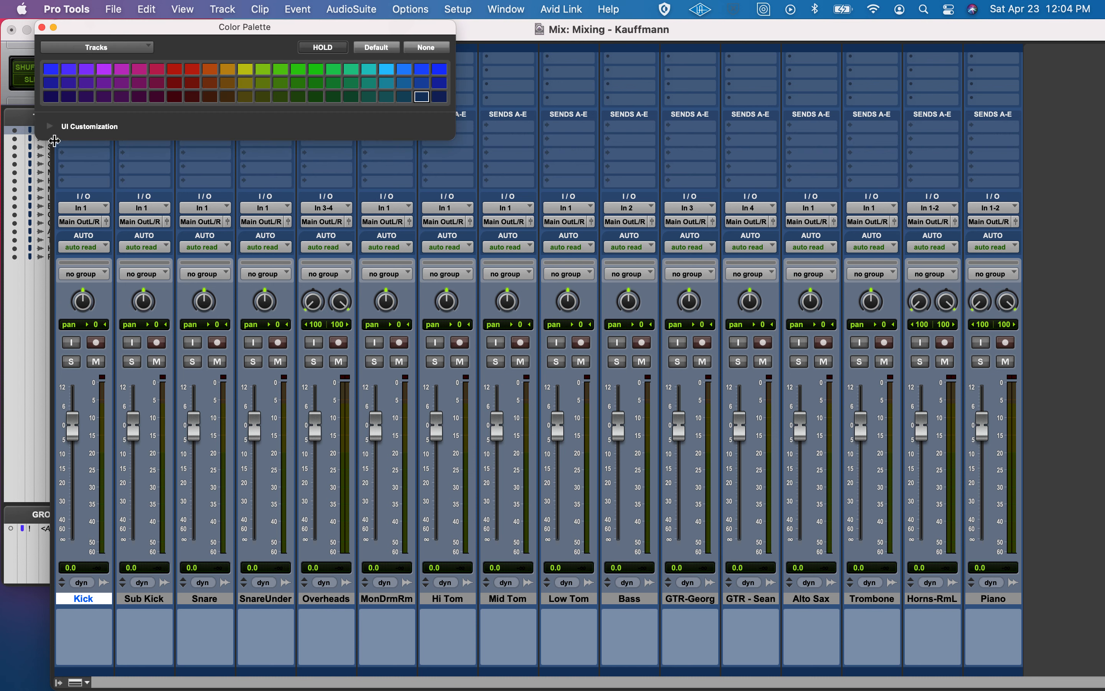
left_click(157, 69)
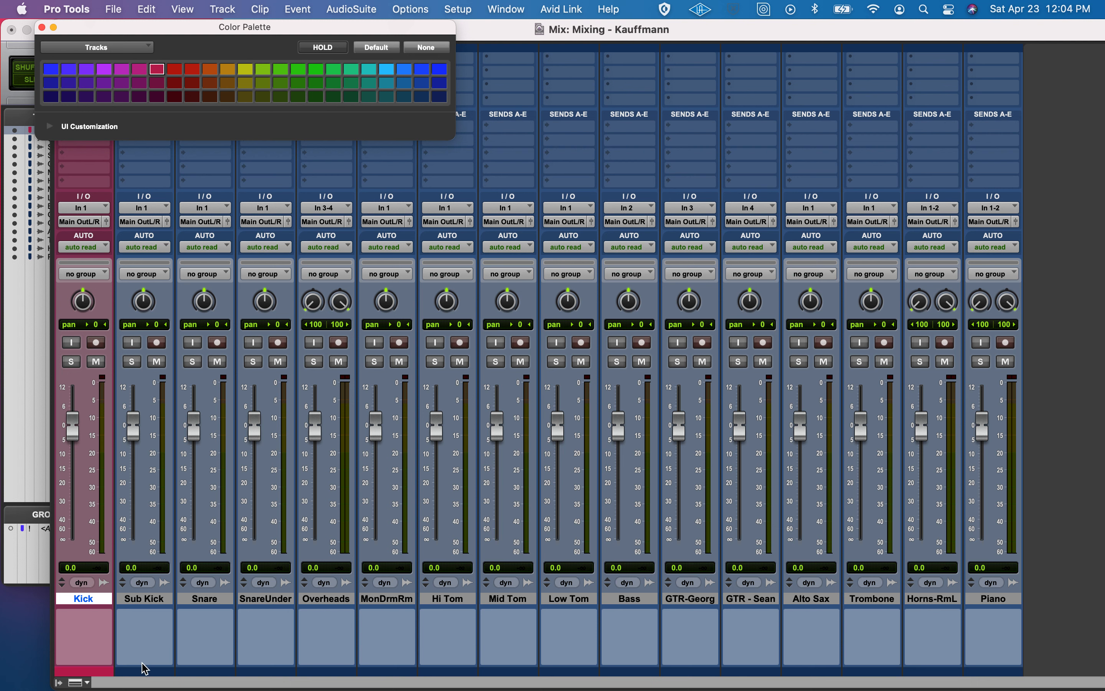
- Select the tracks from Sub Kick through Low Tom and apply the same crimson color as Kick
left_click(157, 599)
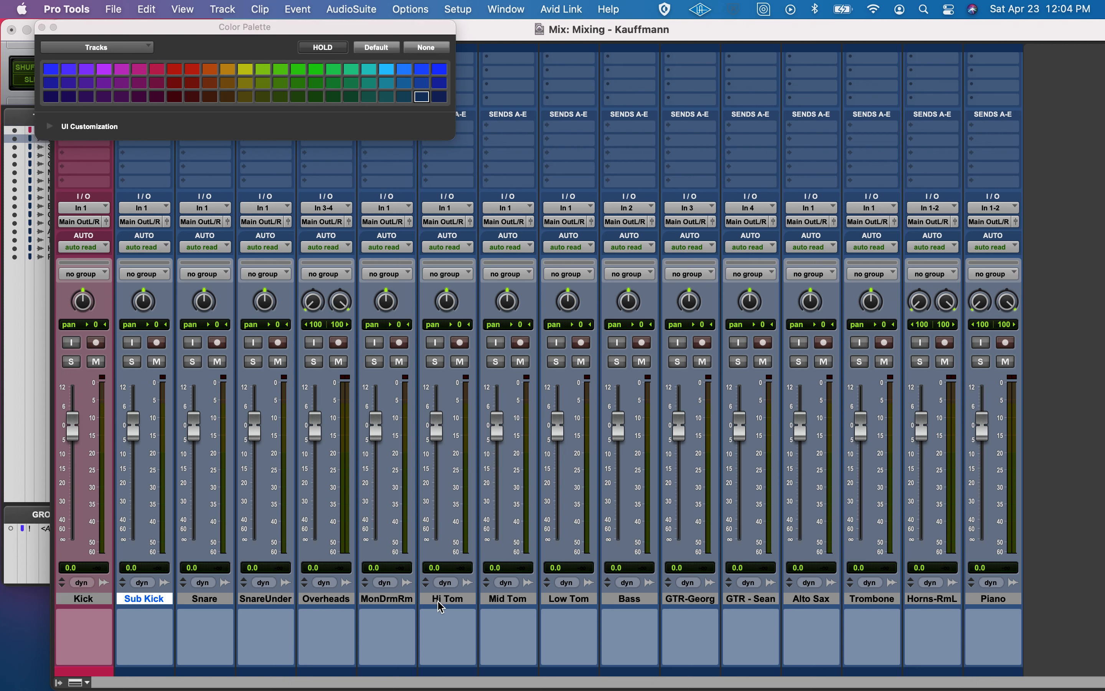
left_click(562, 599, "shift")
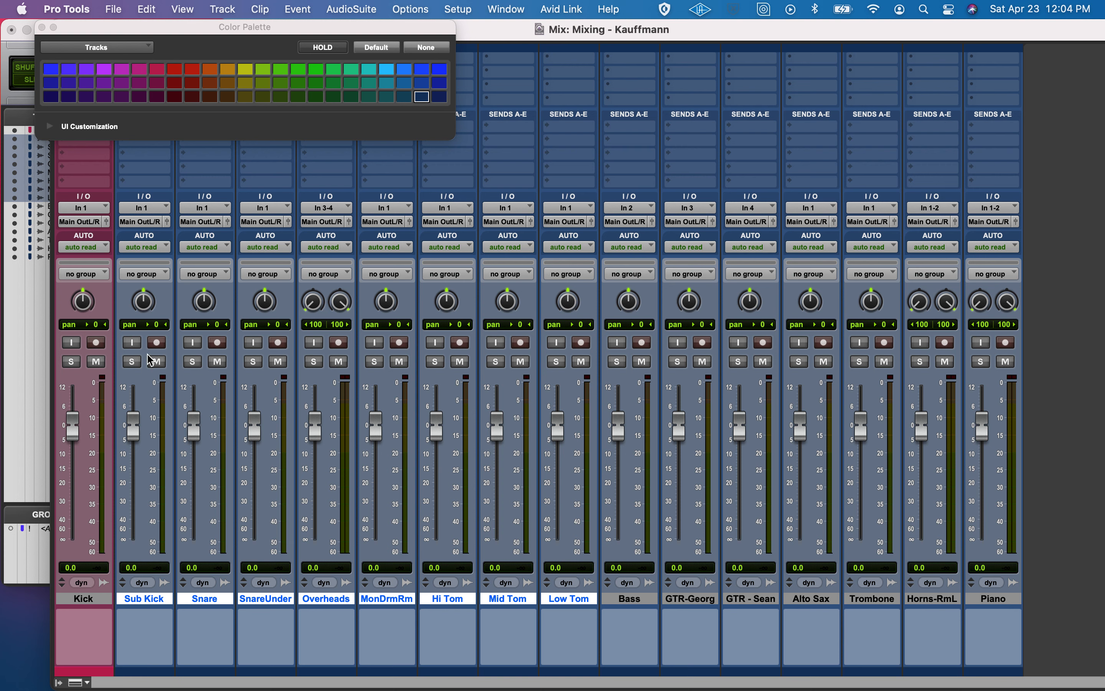
left_click(156, 69)
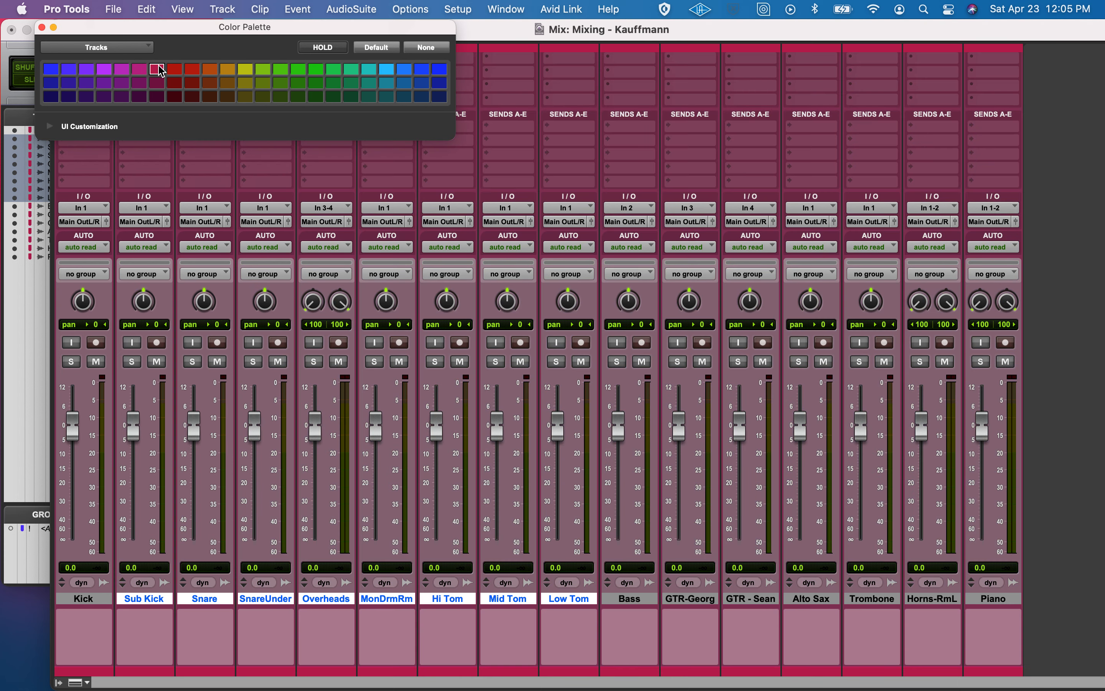
- Color the Bass track bright blue and both guitar tracks green, using the brightest row of the palette
left_click(625, 598)
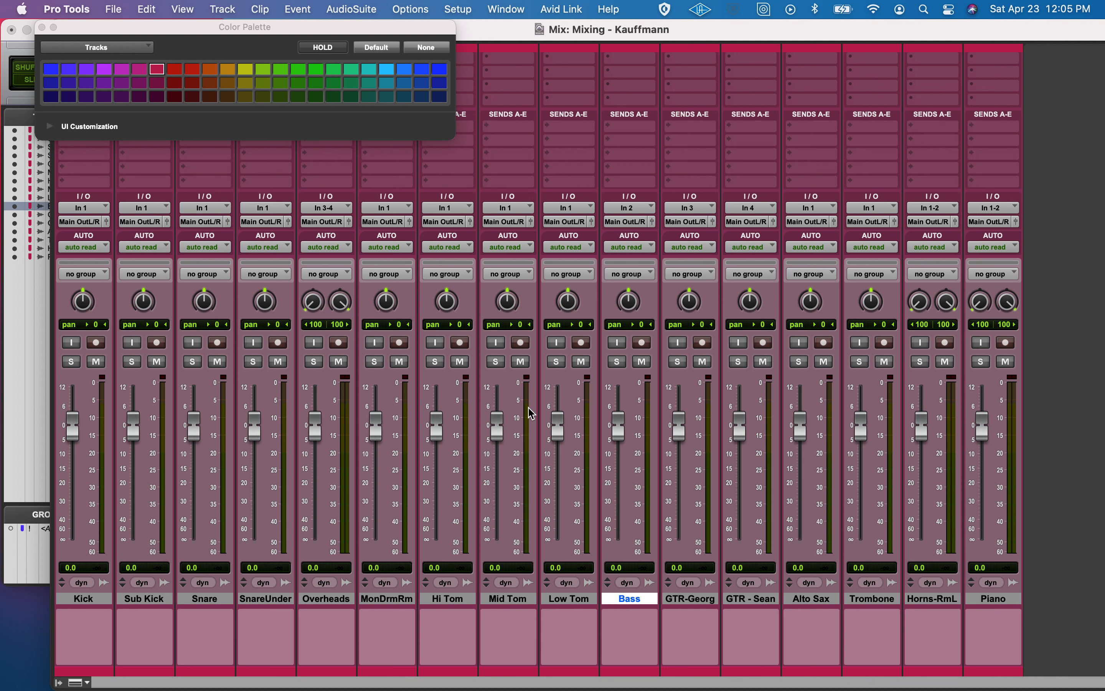
left_click(439, 71)
left_click(691, 598)
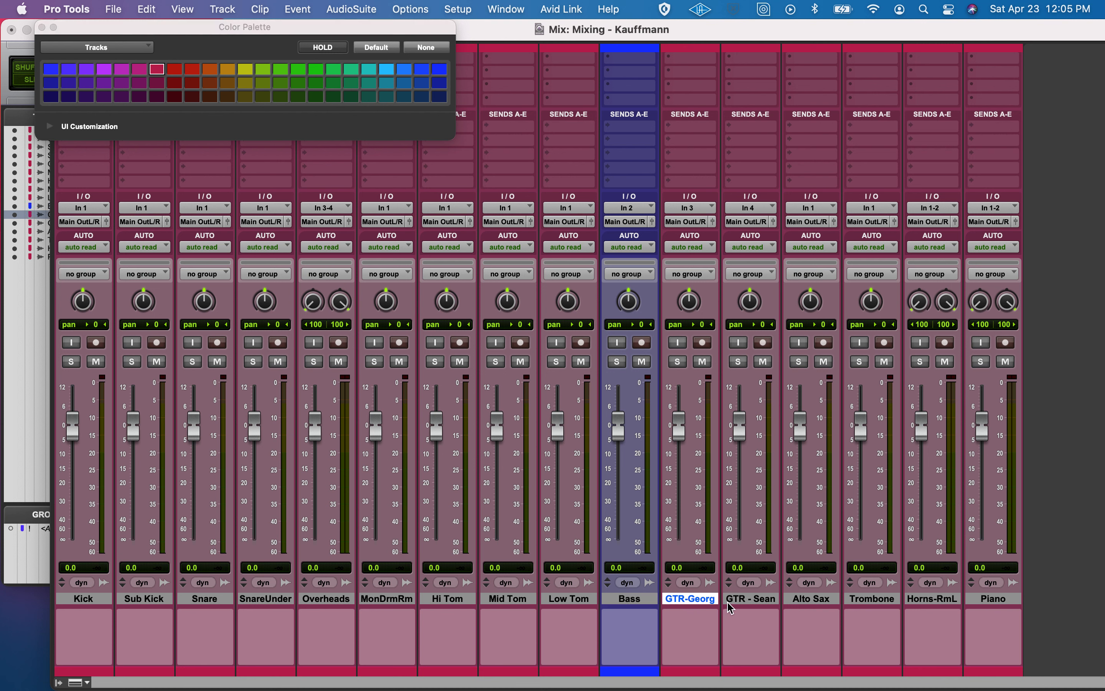
left_click(743, 601, "shift")
left_click(108, 74)
left_click(108, 73)
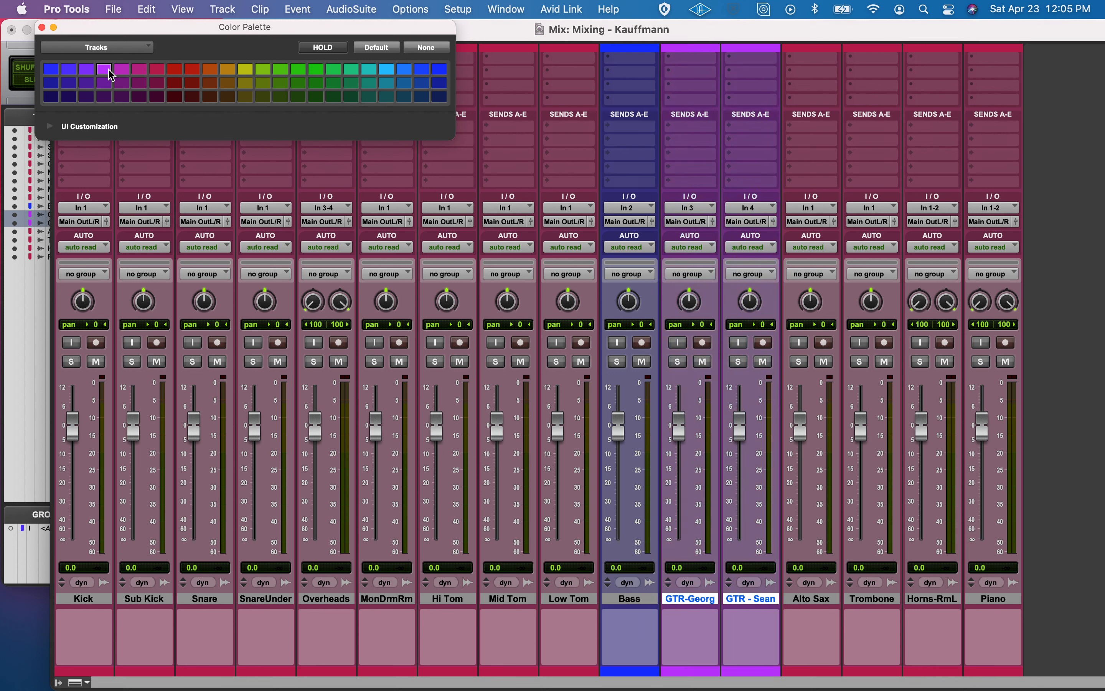
left_click(280, 70)
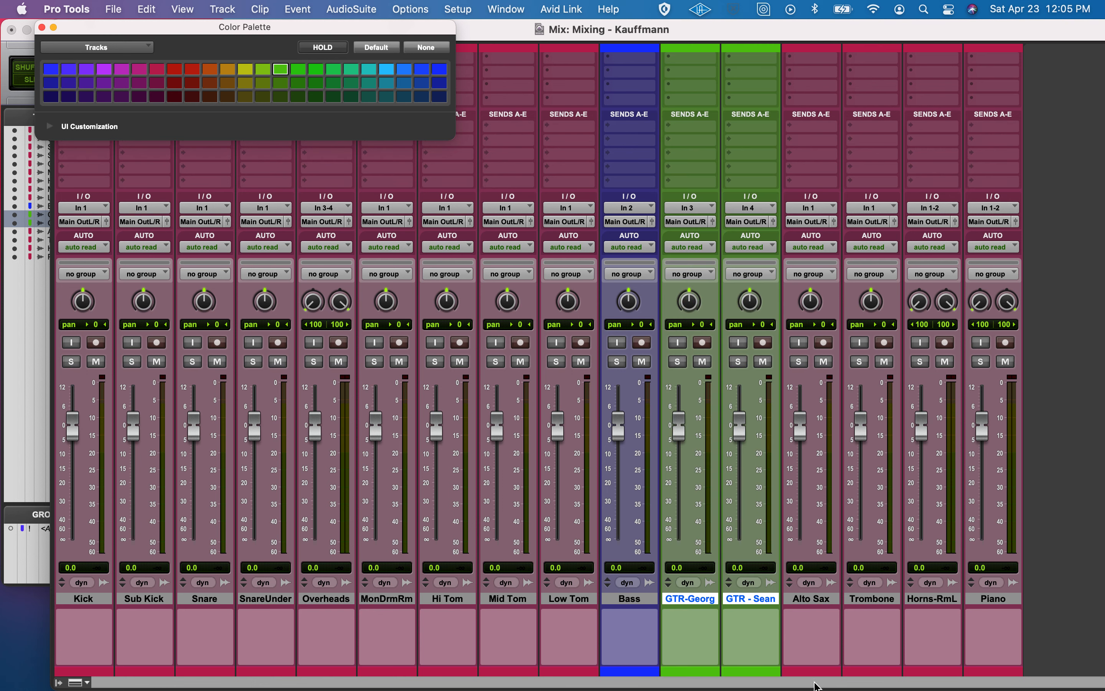
- Color Alto Sax, Trombone and Horns-RmL light blue and the Piano track yellow, using the brightest palette row
left_click(814, 671)
left_click(950, 674)
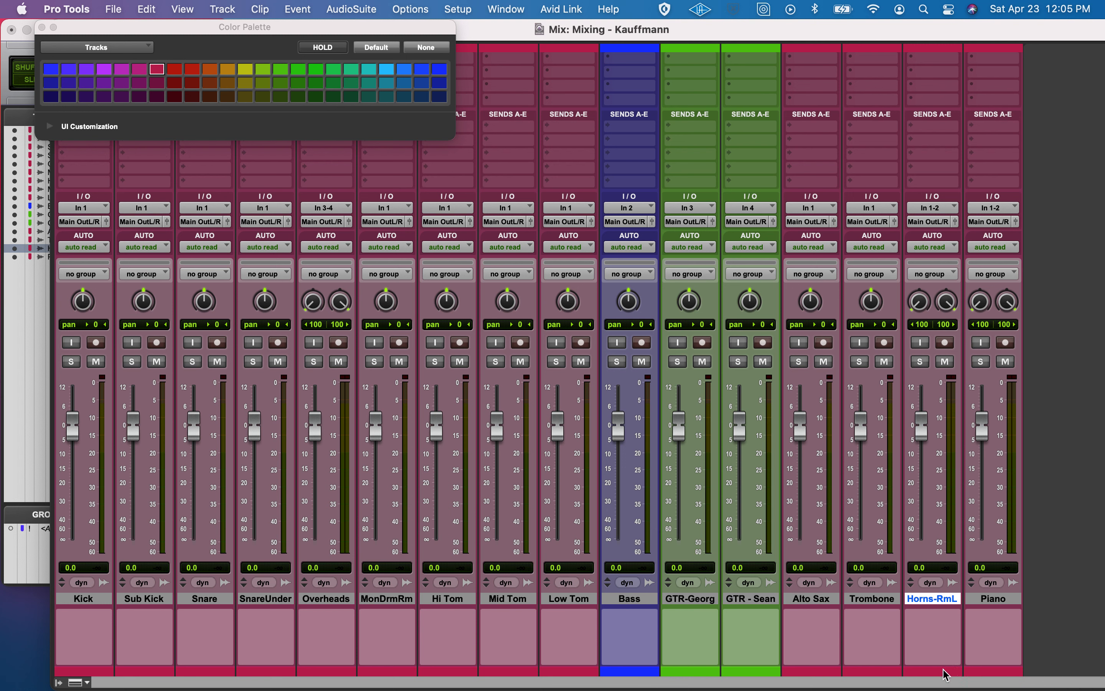
left_click(830, 606, "shift")
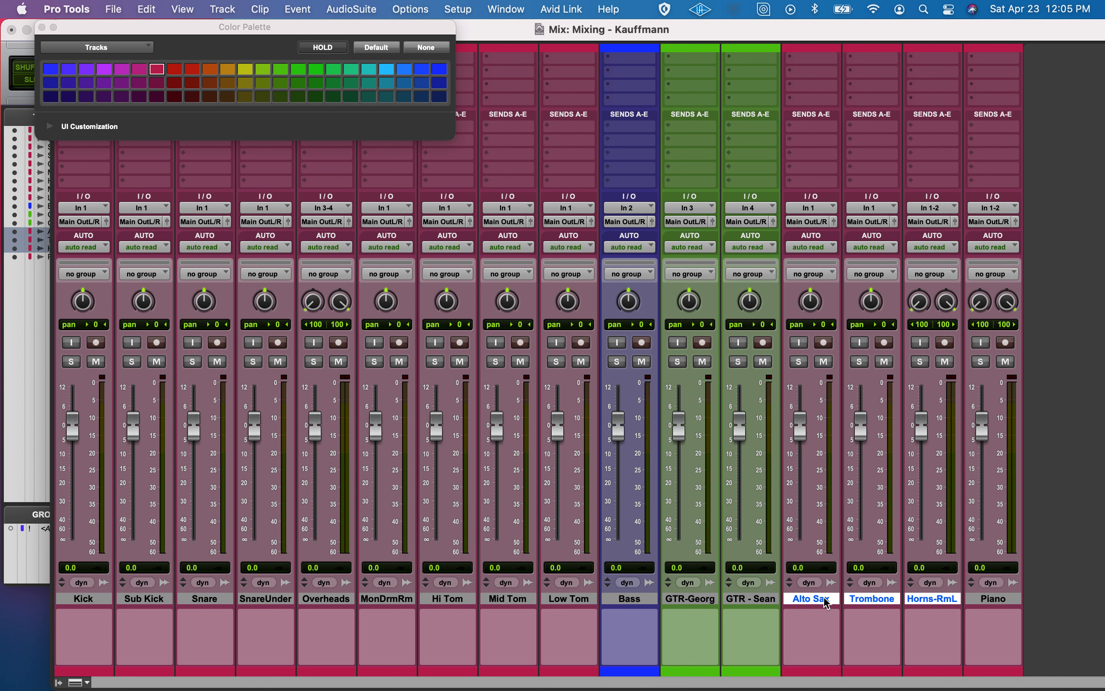
left_click(389, 71)
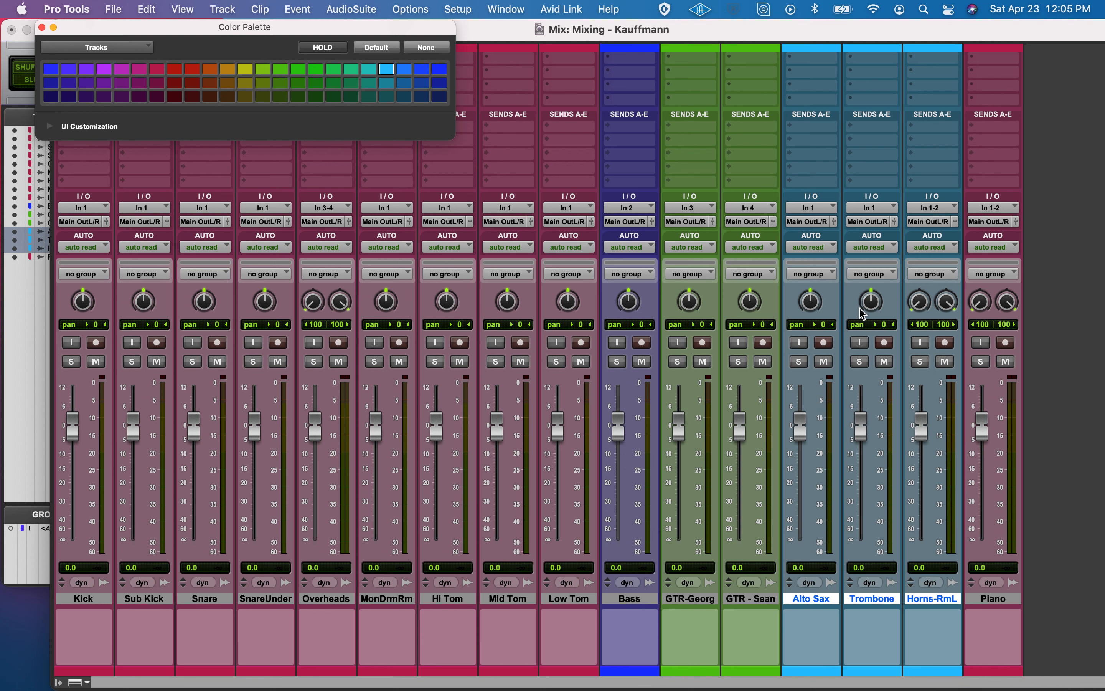
left_click(987, 671)
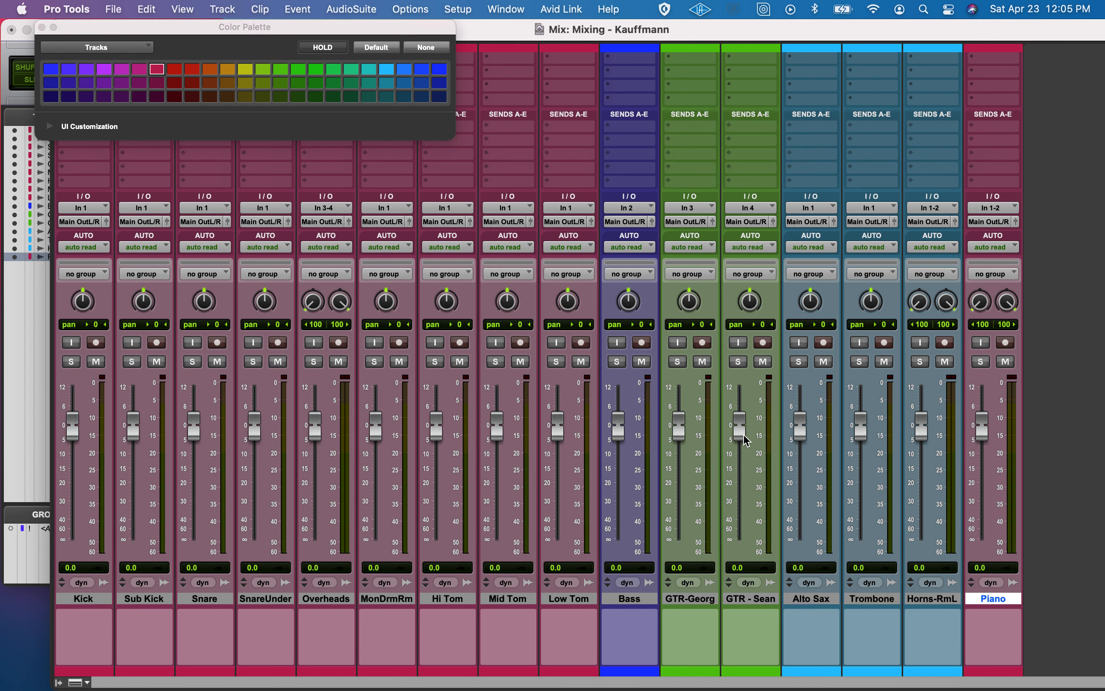
left_click(246, 71)
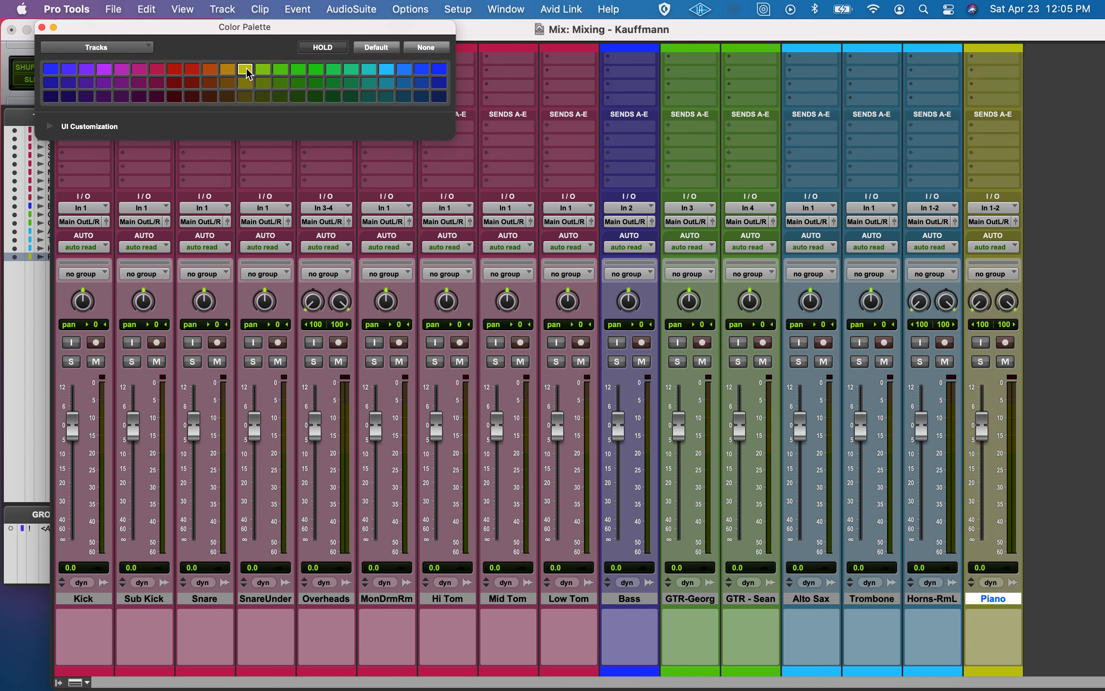
- Create one new stereo Master Fader track named Master after the Piano track
key("super+shift+n")
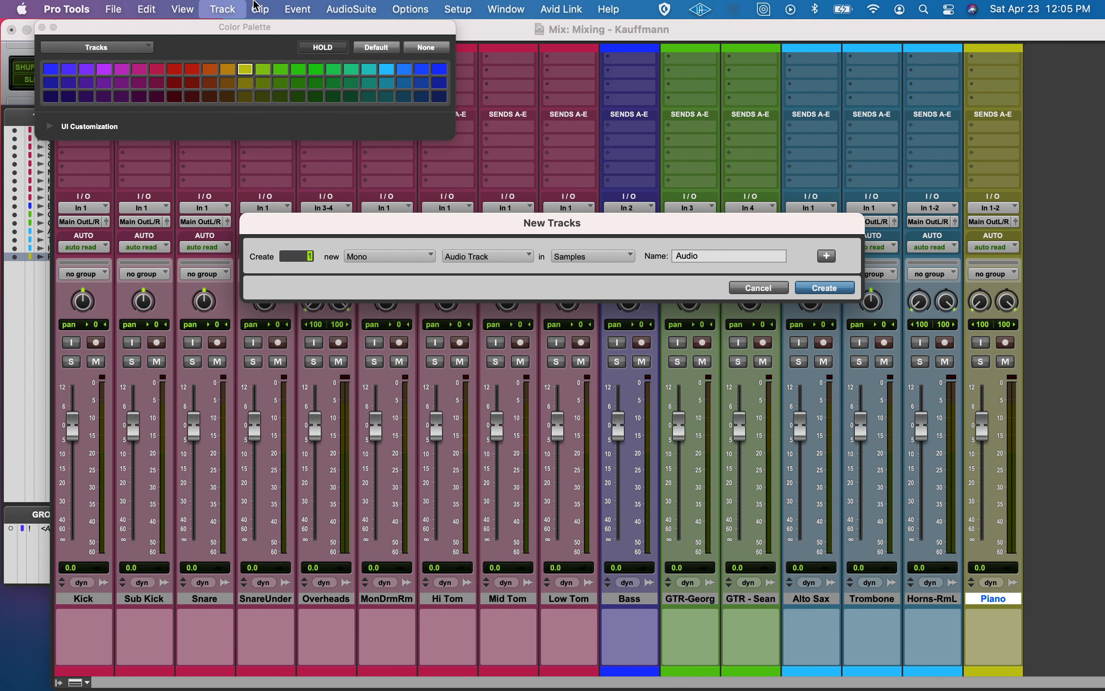
left_click(388, 255)
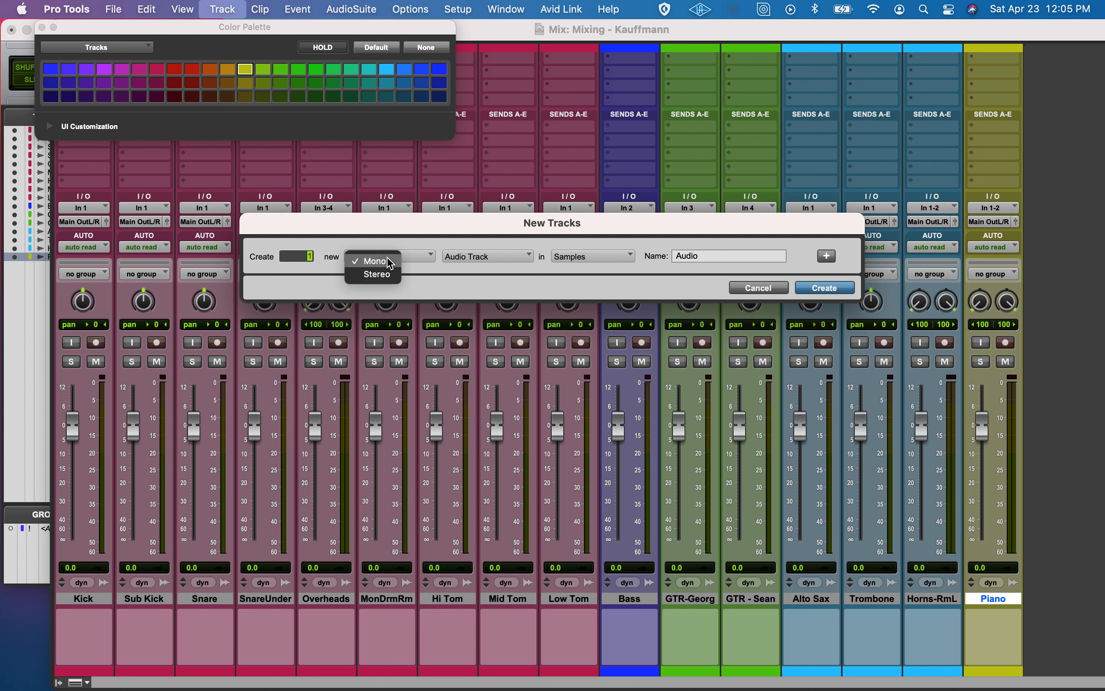
left_click(388, 270)
left_click(472, 254)
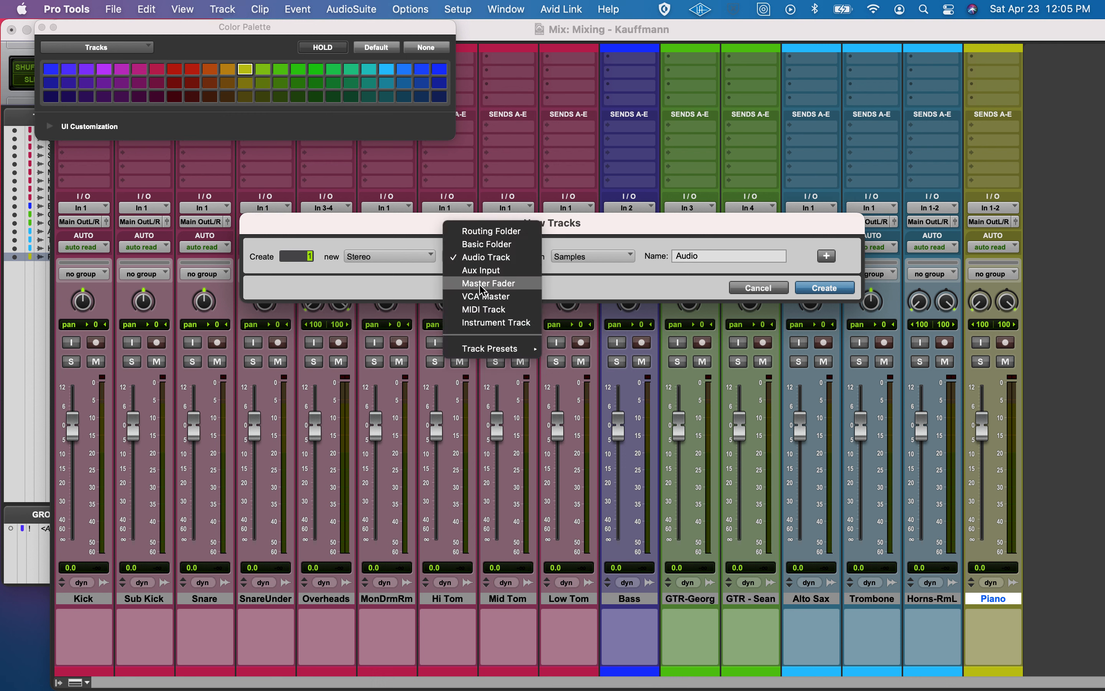
left_click(483, 283)
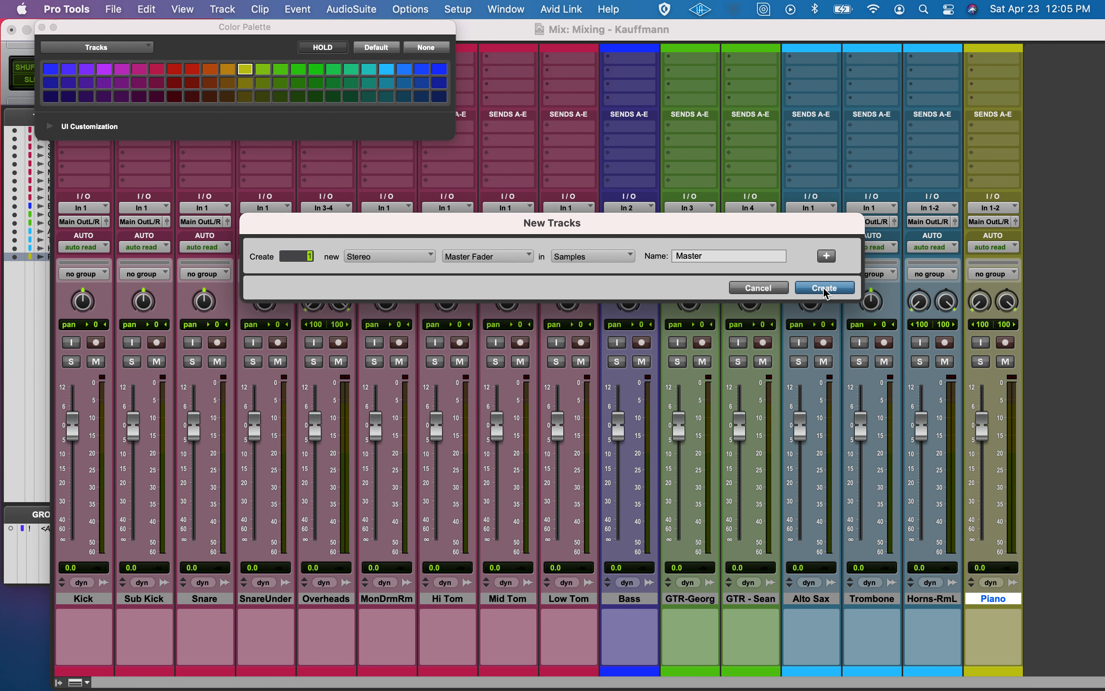
left_click(824, 288)
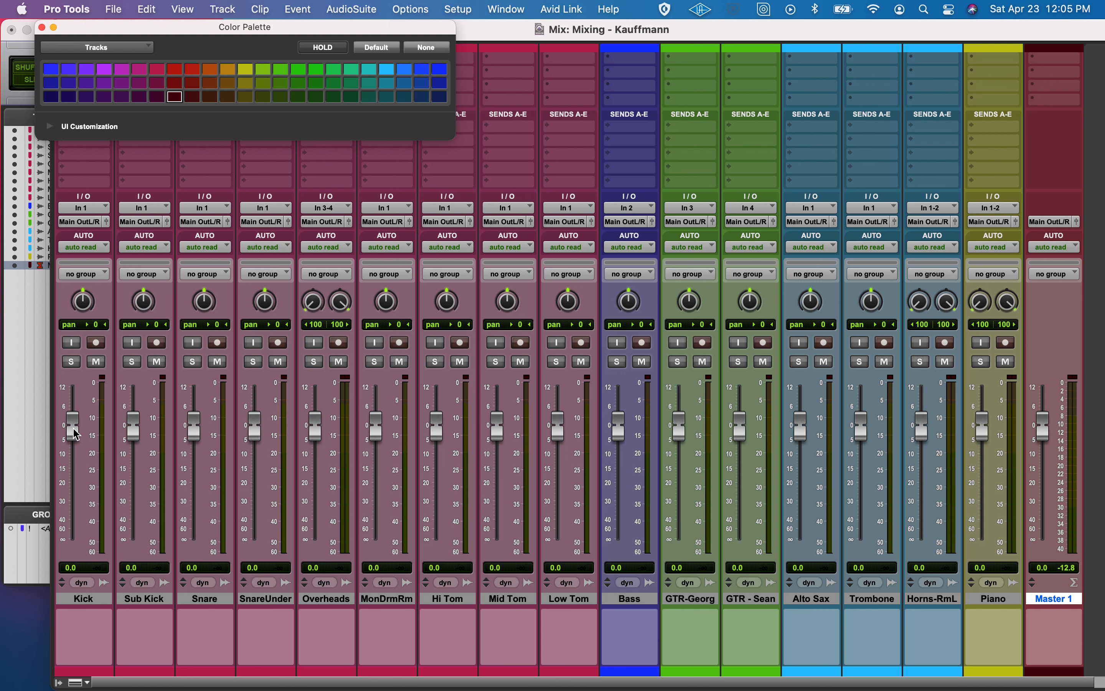
- Activate the ALL group and pull every track's fader down together to minus infinity
left_click(83, 598)
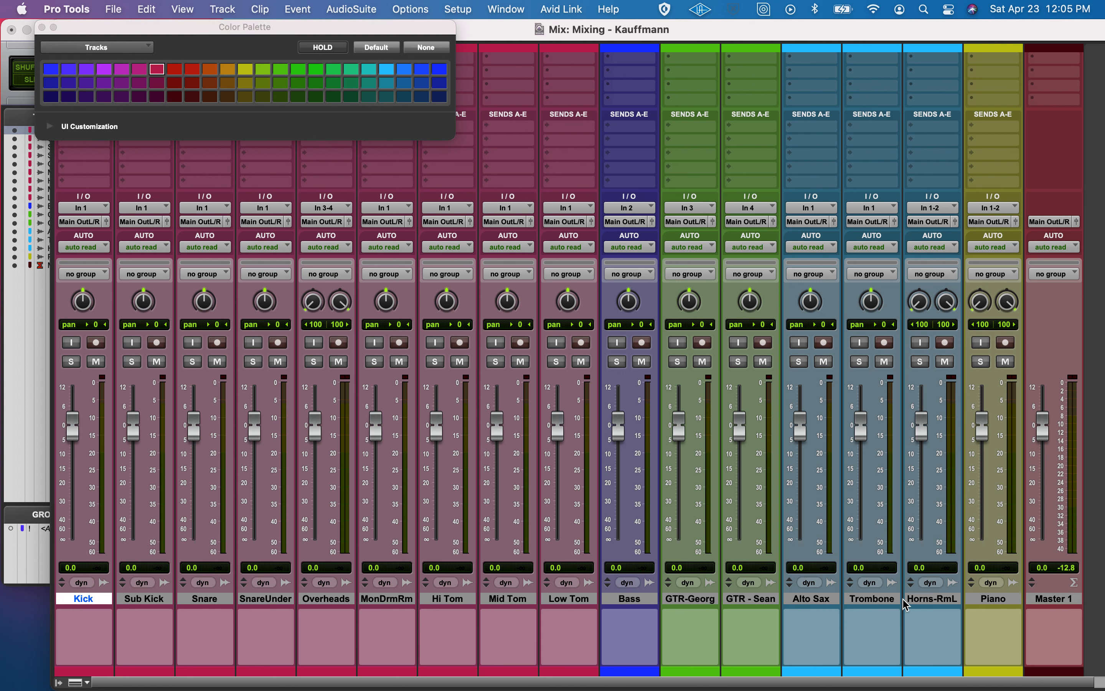
left_click(42, 530)
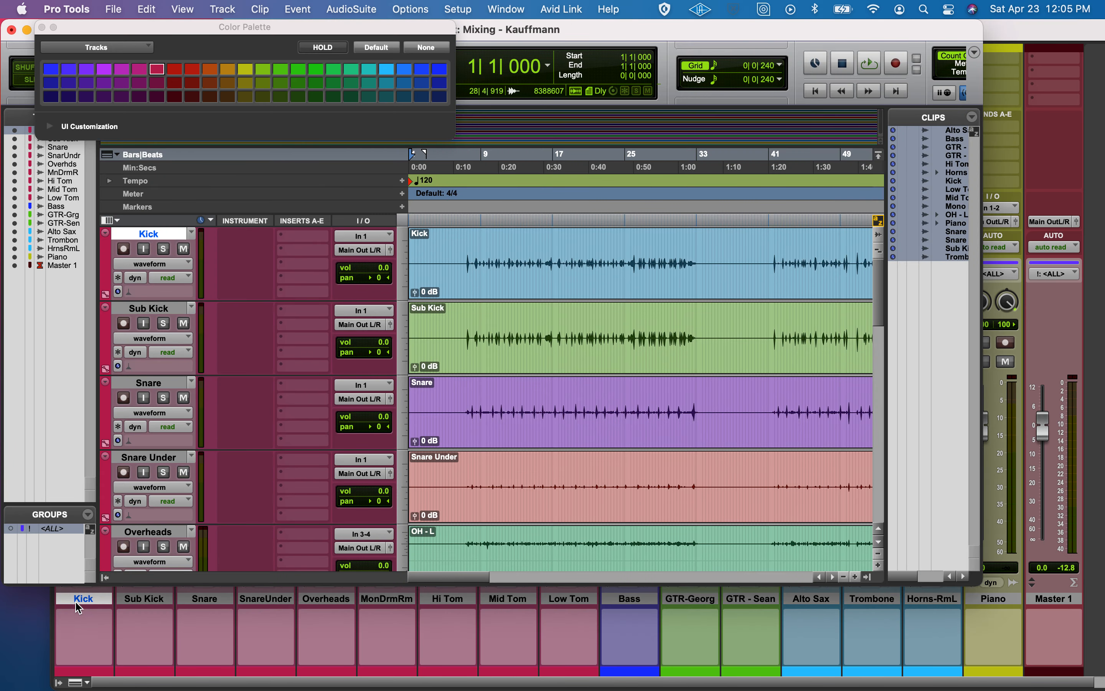
left_click(84, 621)
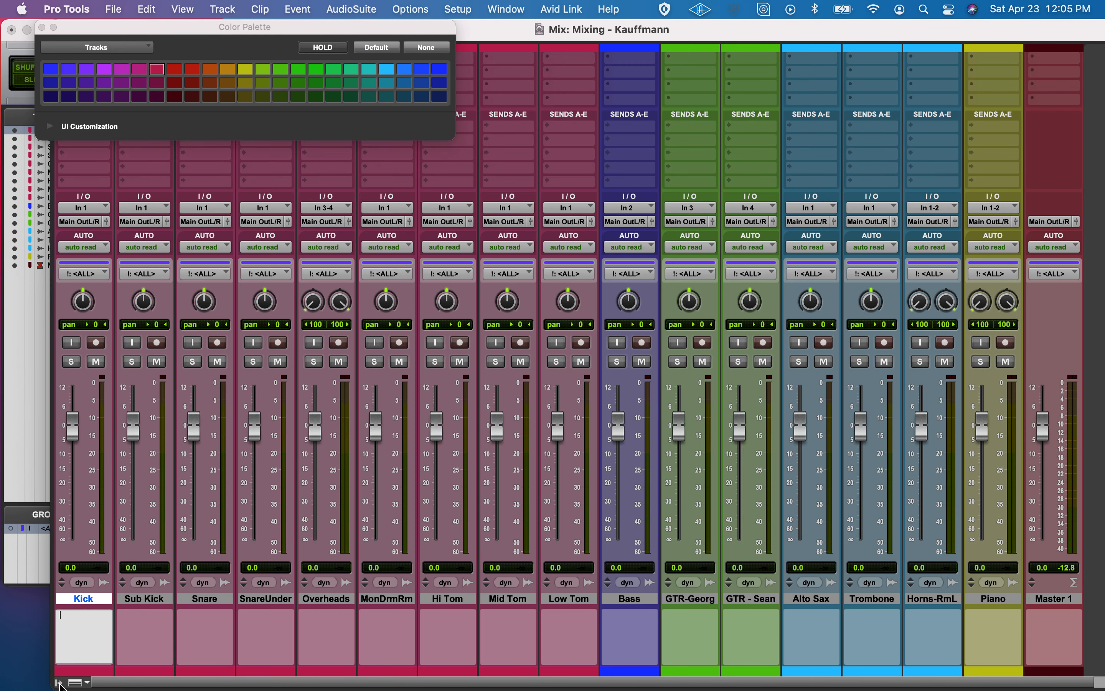
left_click(60, 683)
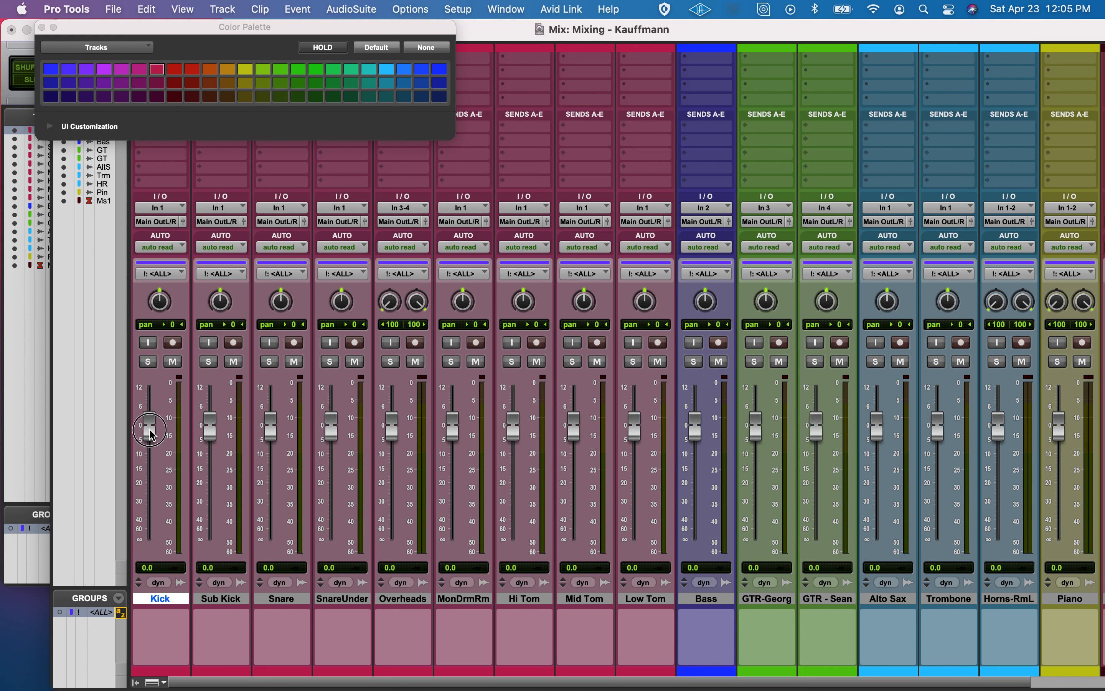
left_click_drag(149, 427, 156, 688)
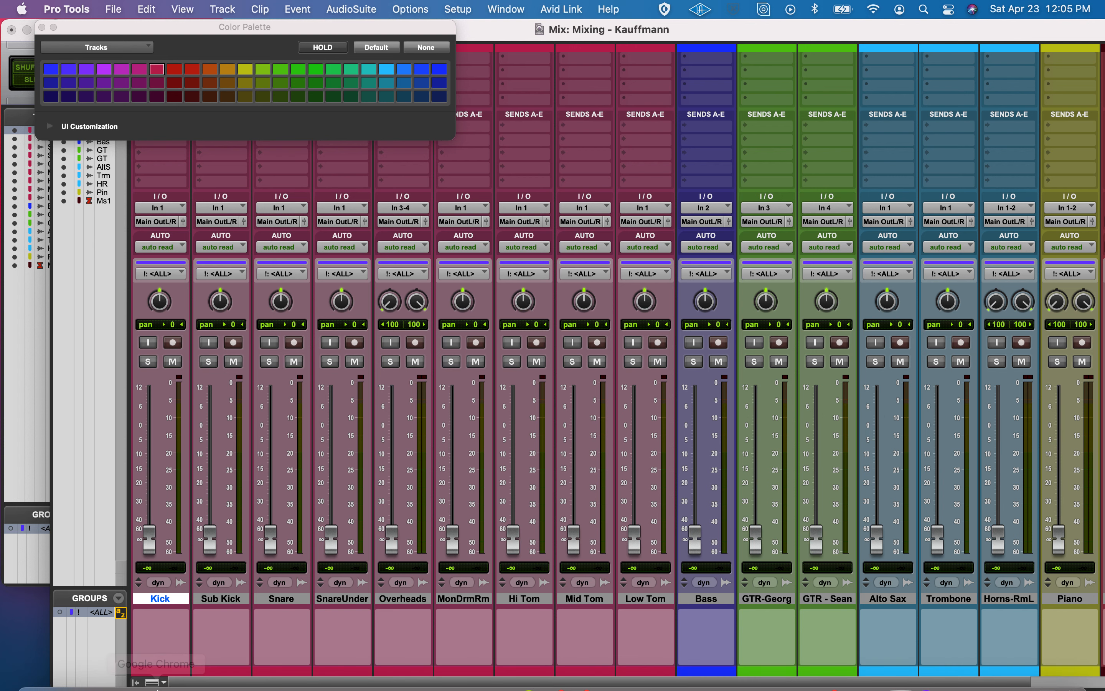
- Deactivate the ALL group and reset only the master track's fader to 0.0 dB
left_click(95, 612)
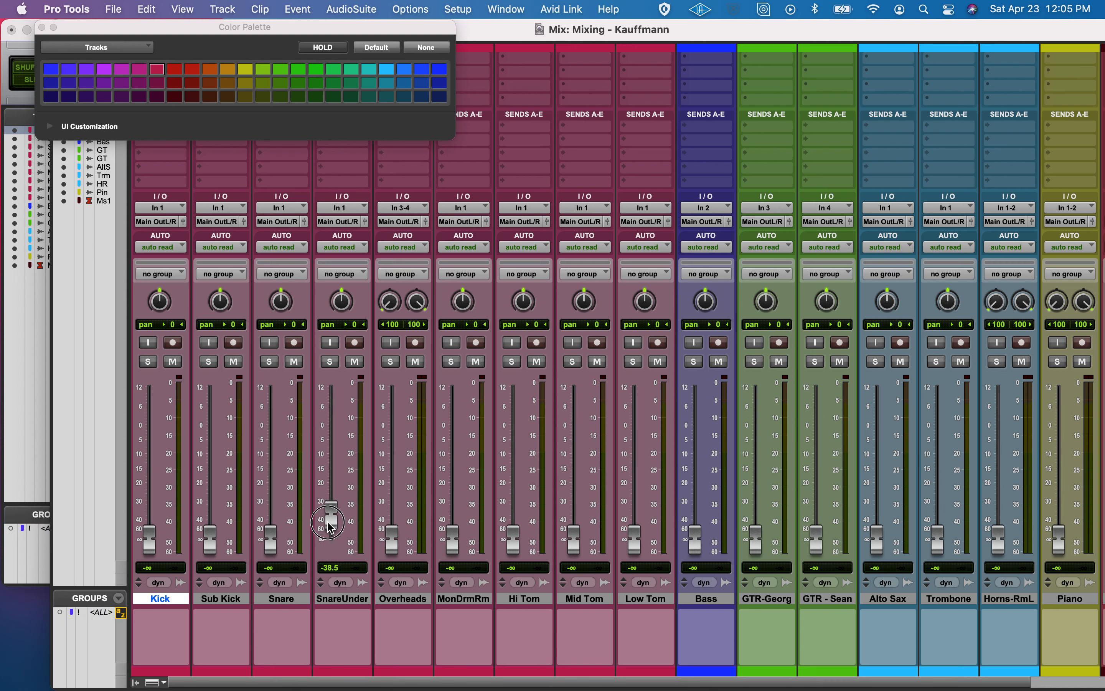
scroll(890, 395, "up", 1)
scroll(891, 395, "right", 2)
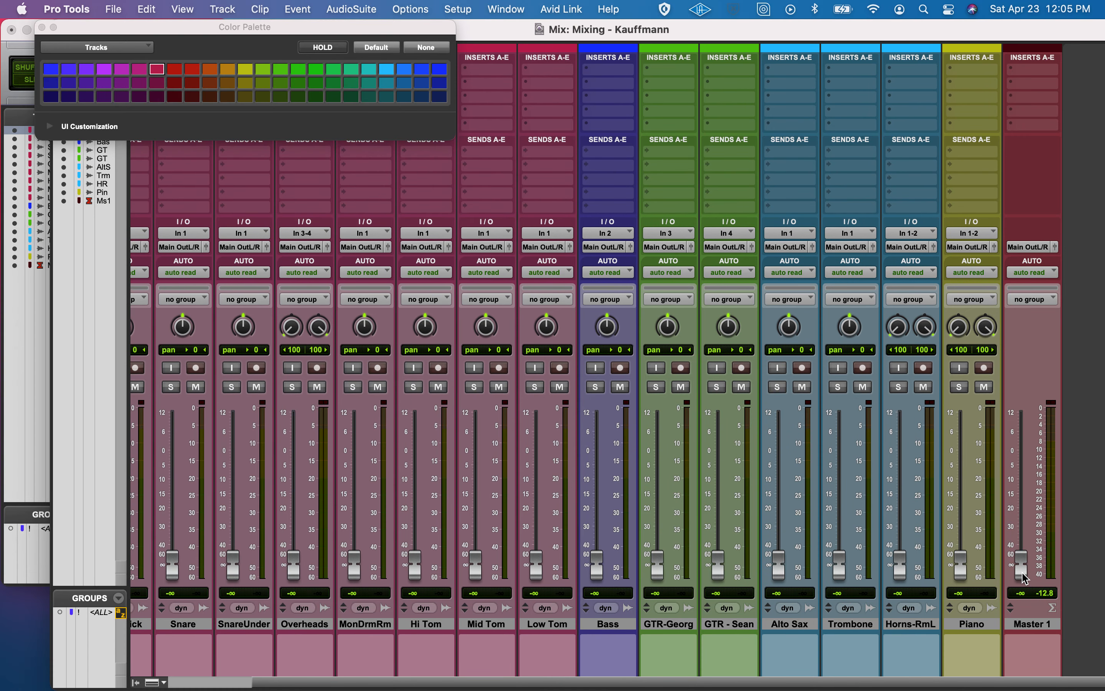
left_click(1026, 571, "alt")
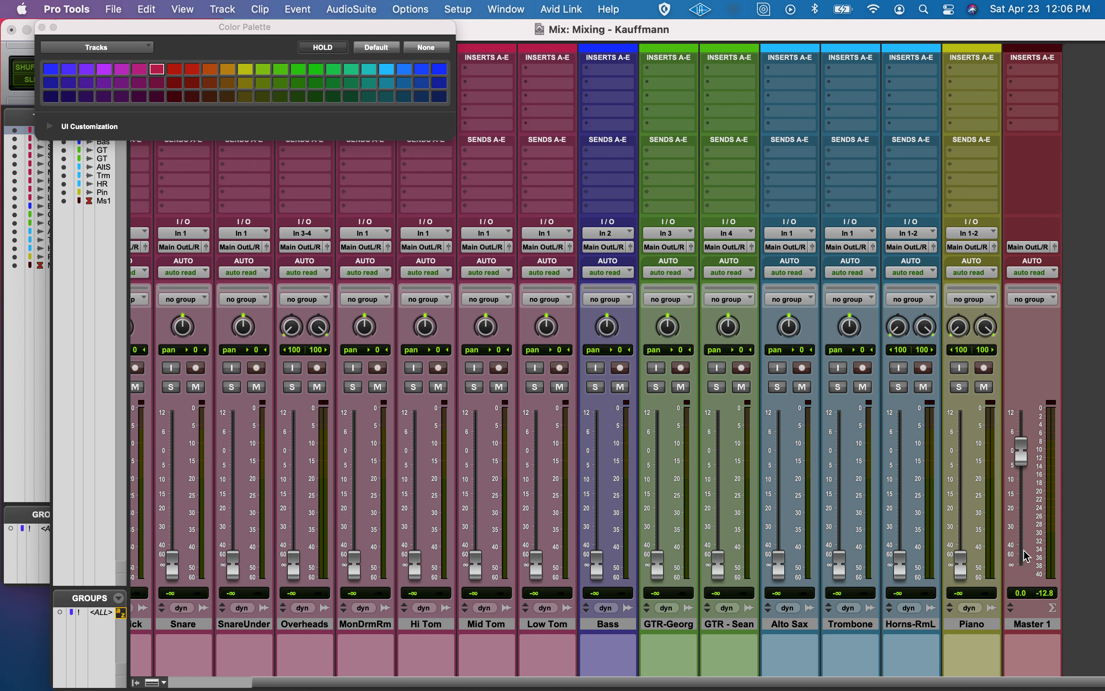
- Close the Color Palette and look over the mixer channels from Kick to the master track
left_click(43, 27)
scroll(473, 384, "down", 2)
scroll(472, 384, "left", 5)
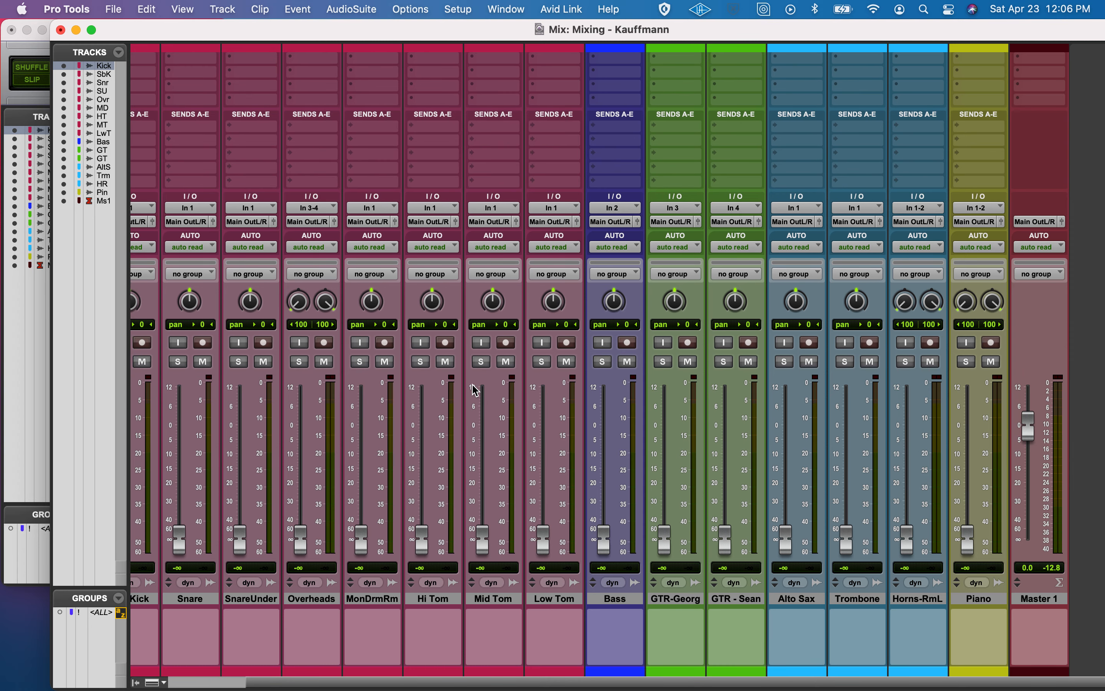
scroll(472, 384, "left", 1)
scroll(472, 385, "right", 3)
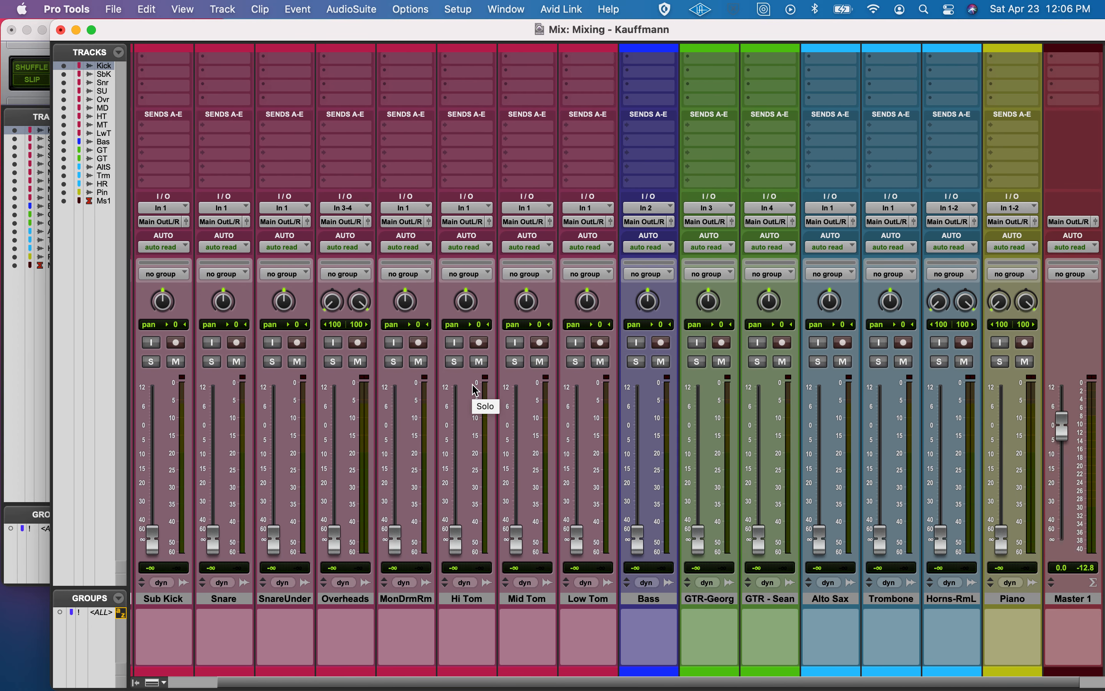
scroll(472, 384, "left", 3)
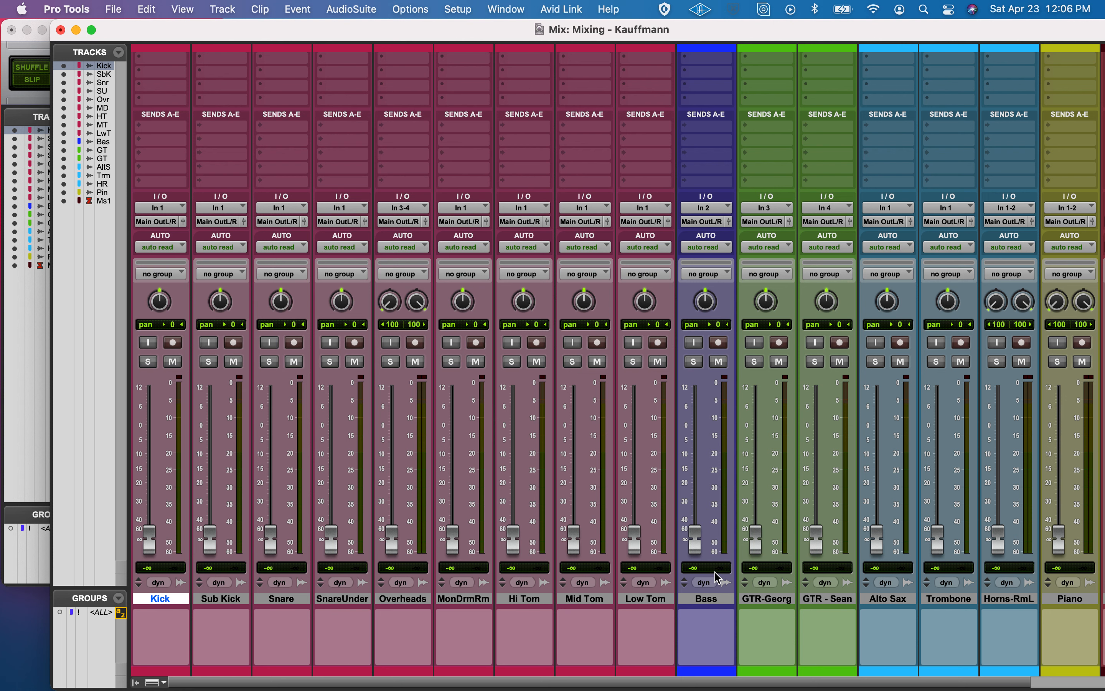
key("super+Tab")
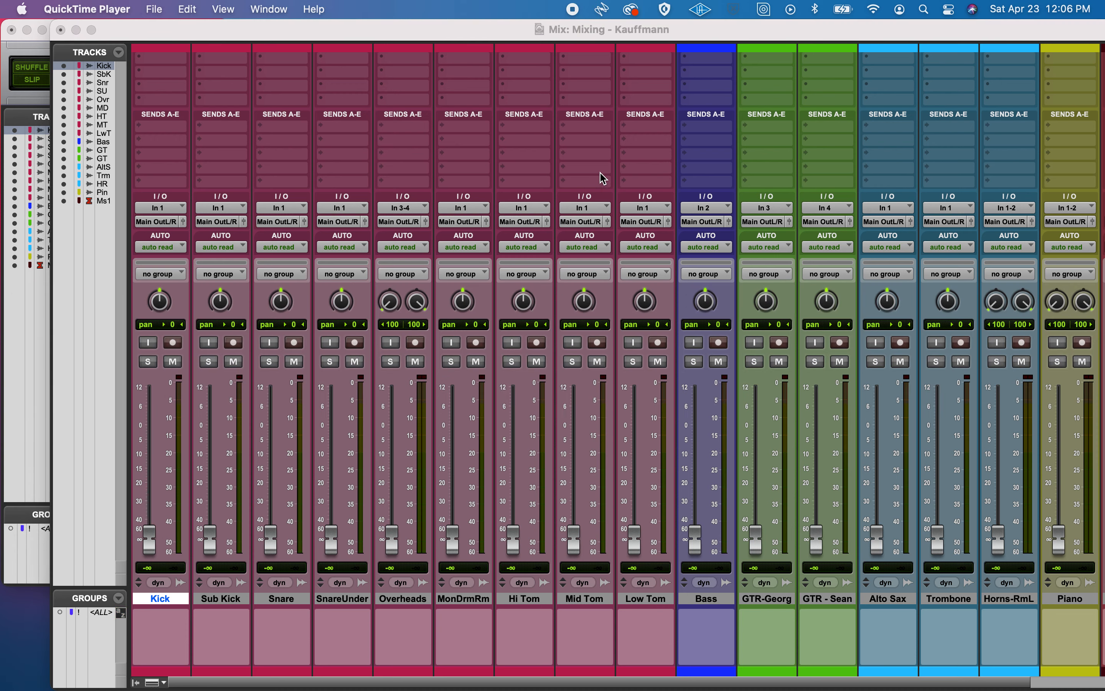